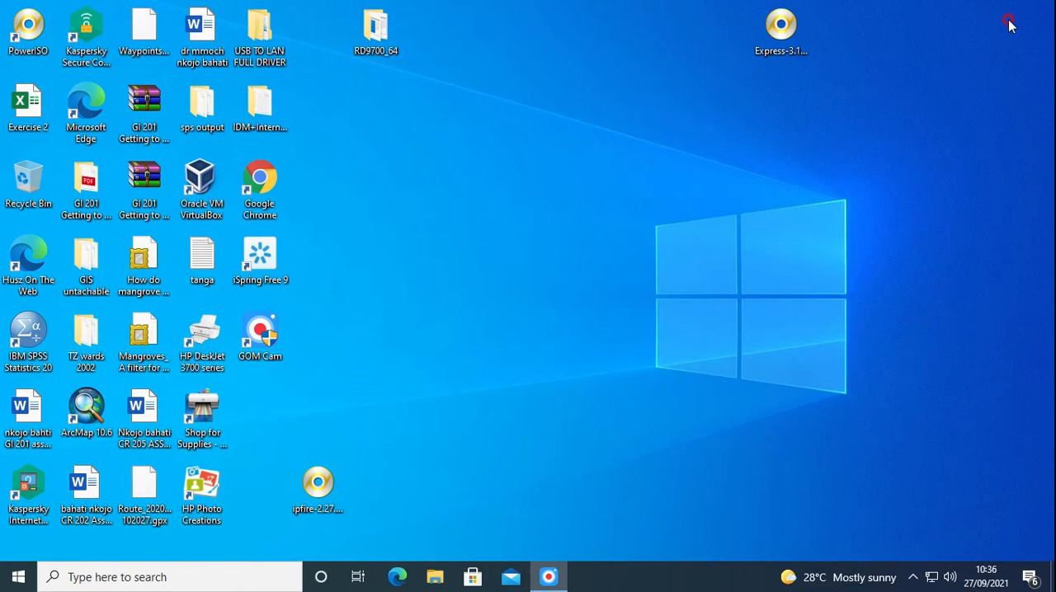
Open Oracle VM VirtualBox and attach network Adapter 1 of the firewall_ipfire machine to Bridged Adapter
double_click(201, 182)
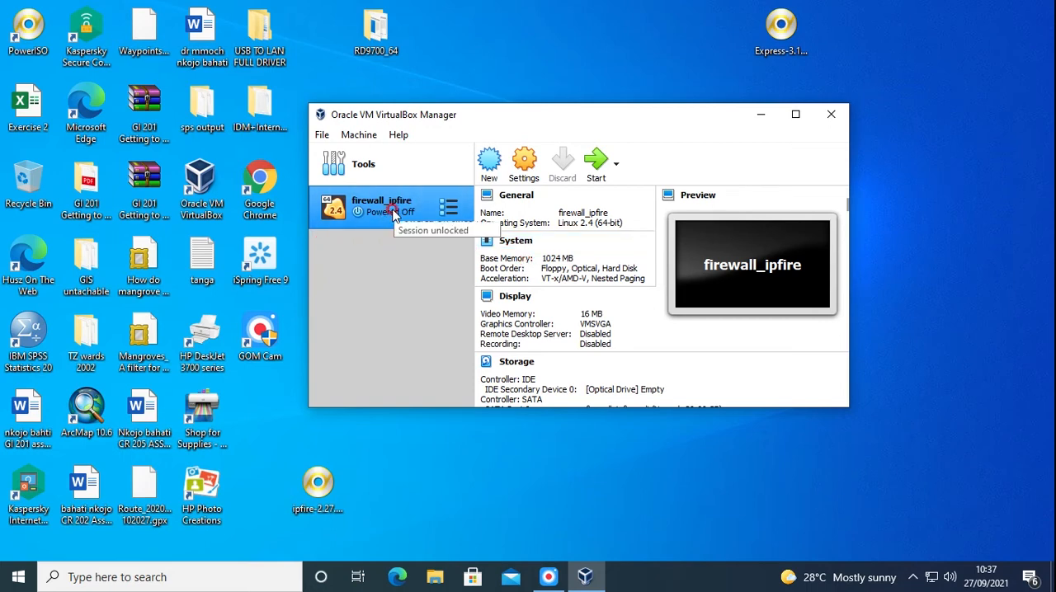
click(526, 171)
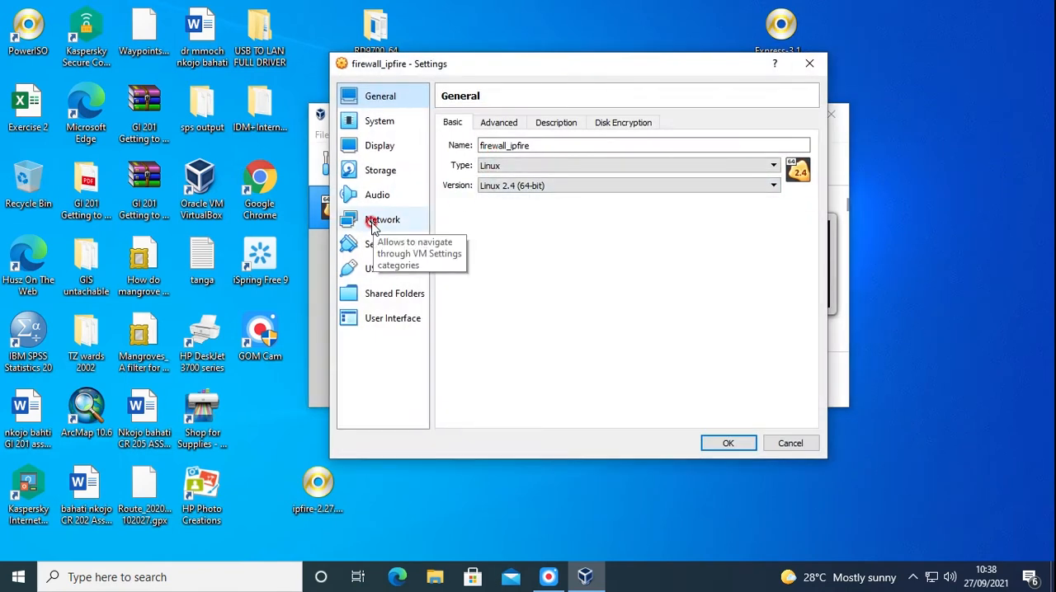
click(371, 223)
click(455, 125)
click(446, 146)
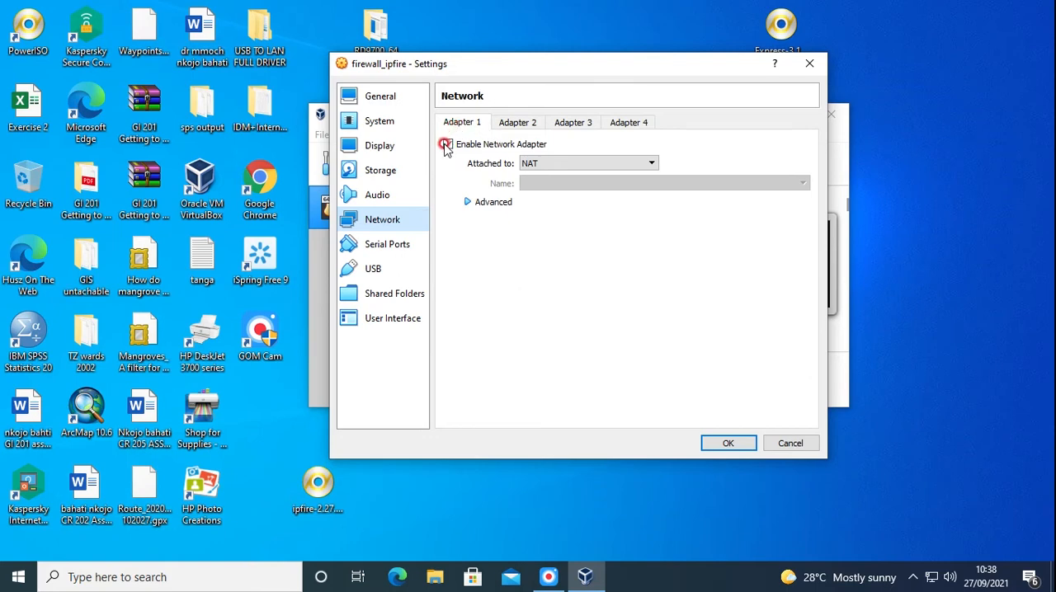
click(519, 165)
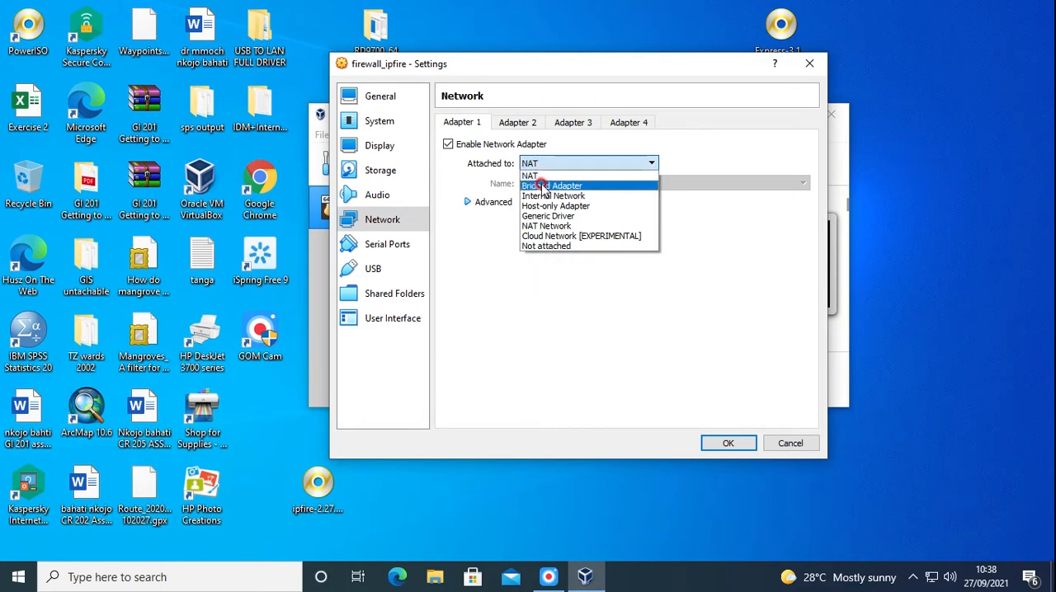
click(543, 188)
click(566, 165)
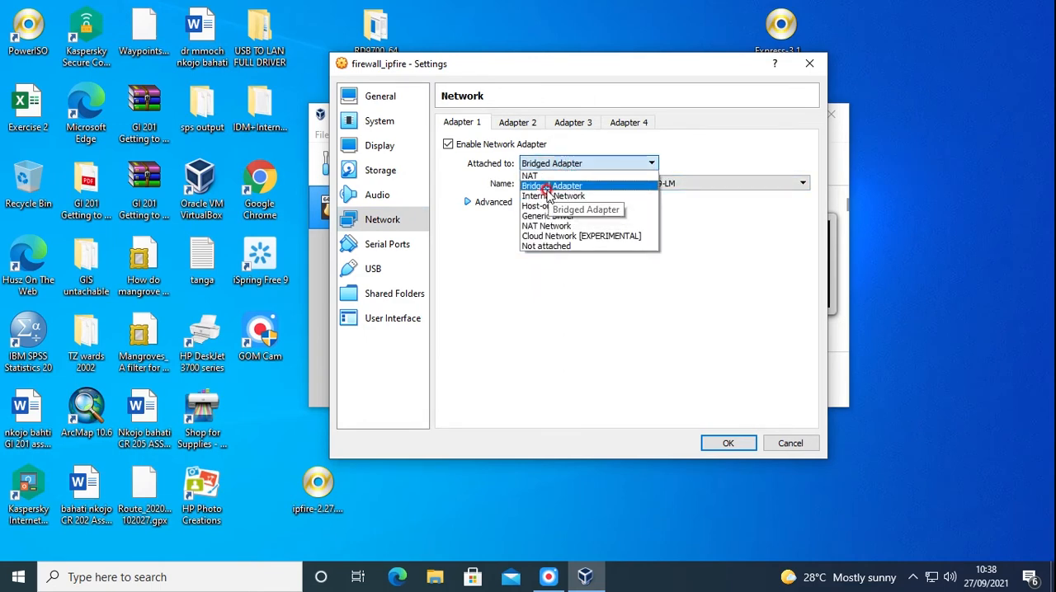
click(549, 188)
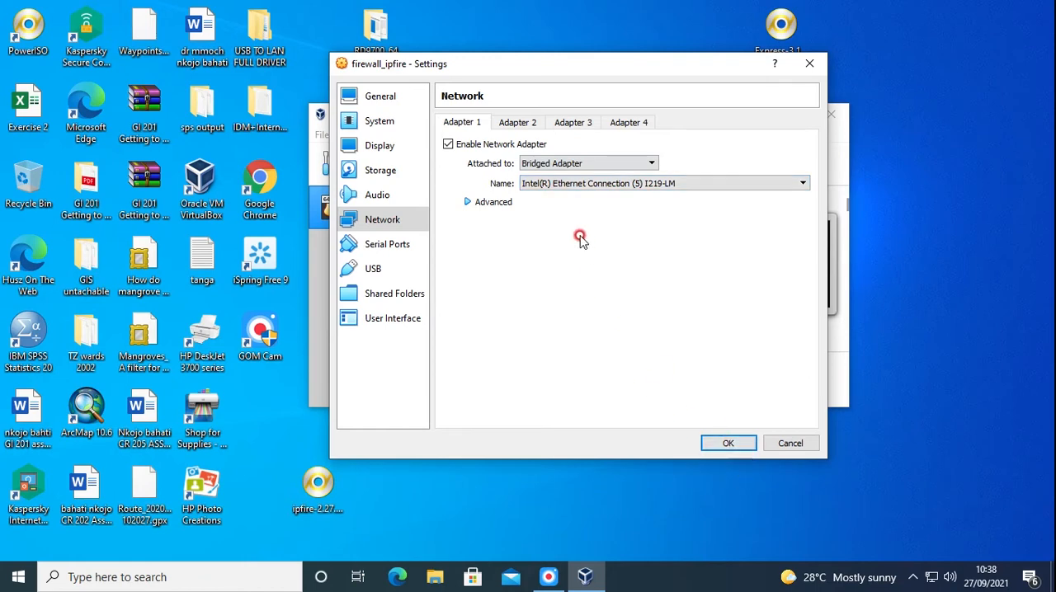
Enable network Adapter 2, attach it to Bridged Adapter, and save the machine's settings
click(517, 122)
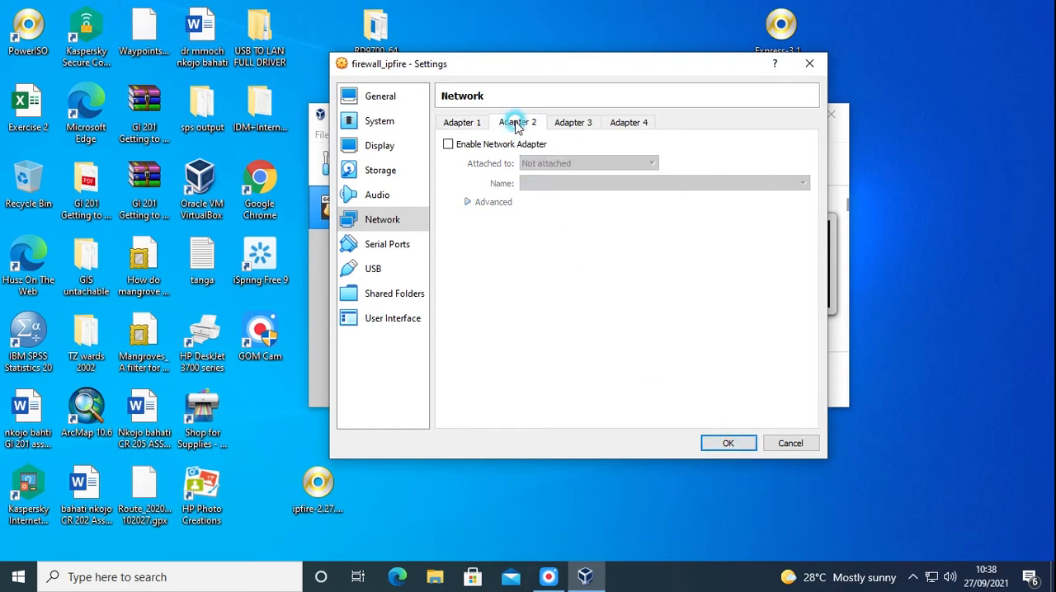
click(449, 145)
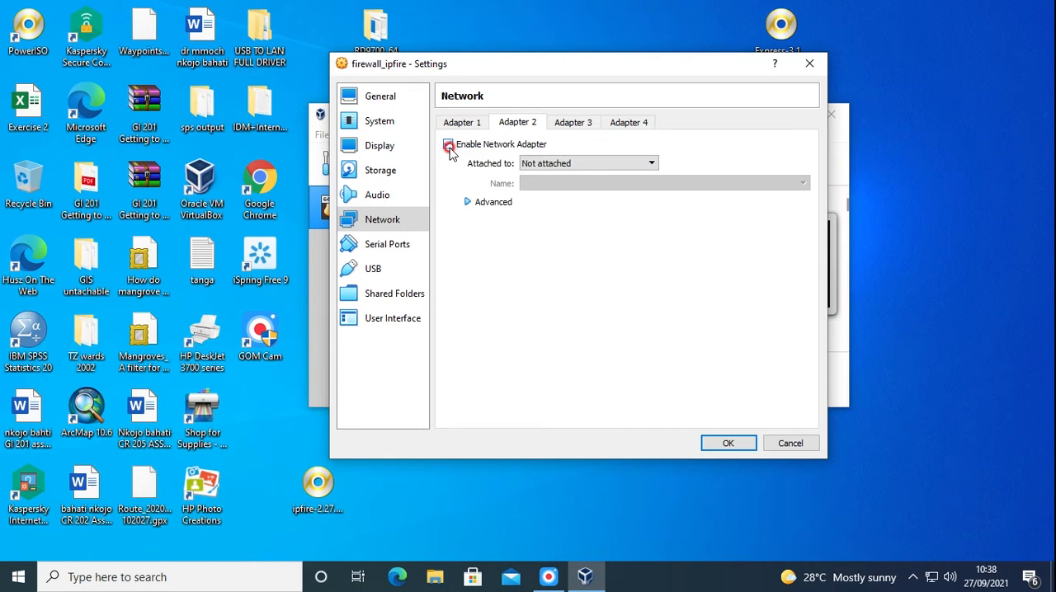
click(612, 164)
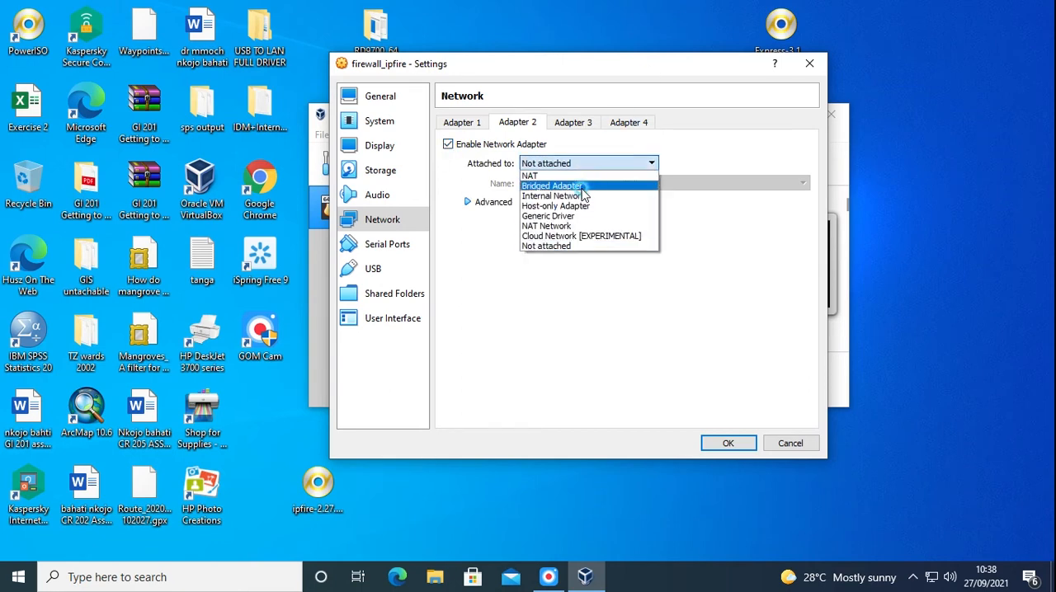
click(582, 188)
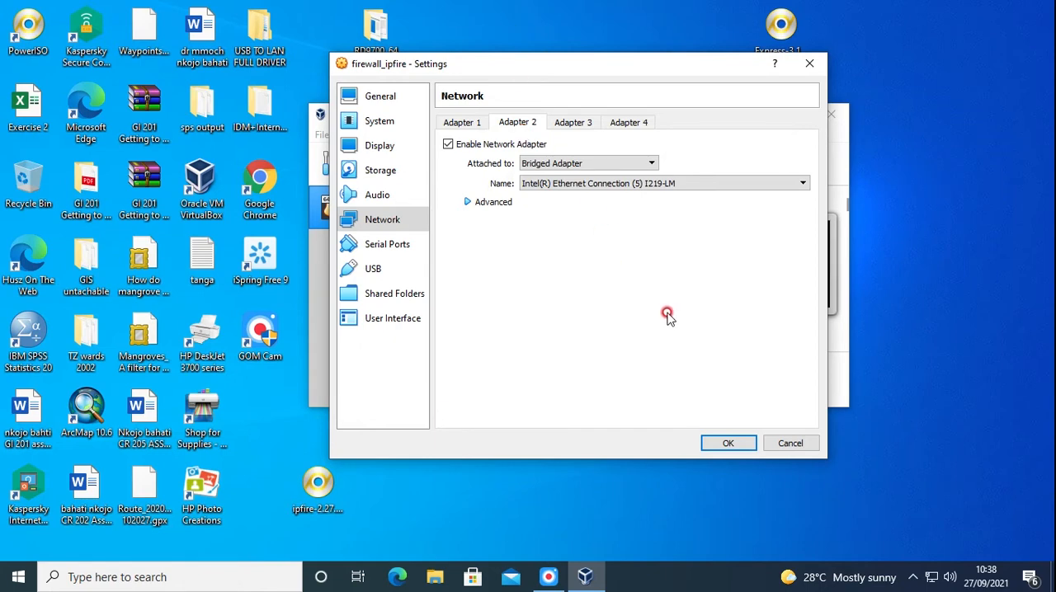
click(728, 444)
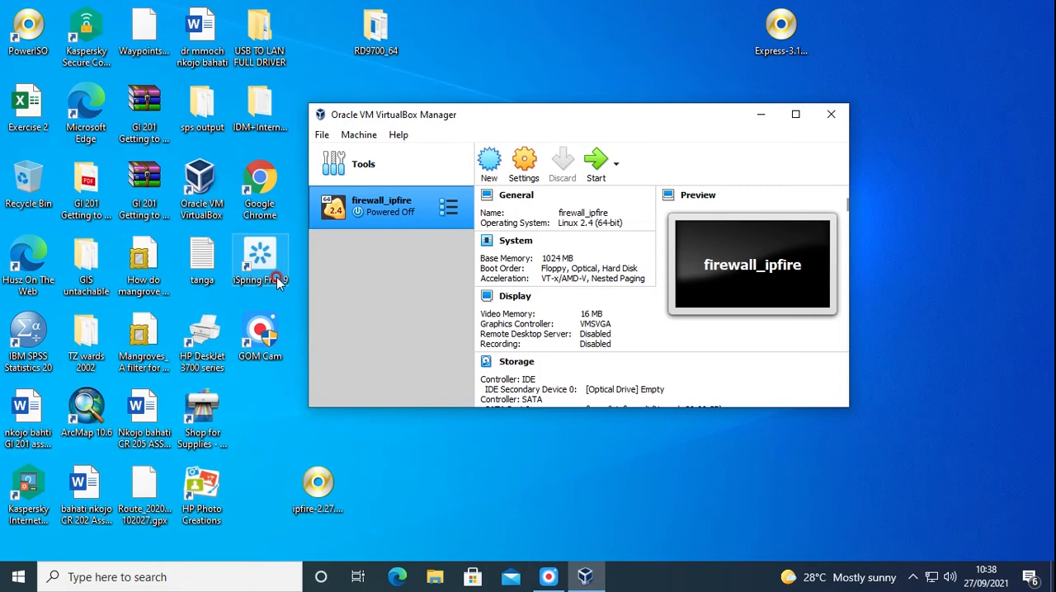
Switch to Microsoft Edge and open the IPFire 2.27 - Core Update 159 download page on ipfire.org
click(399, 577)
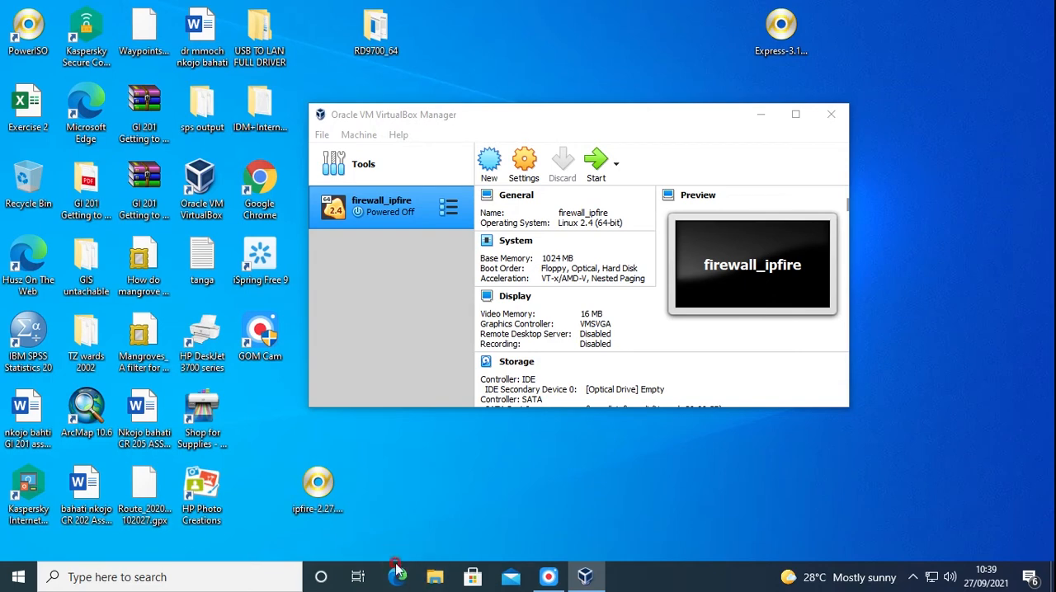
double_click(259, 174)
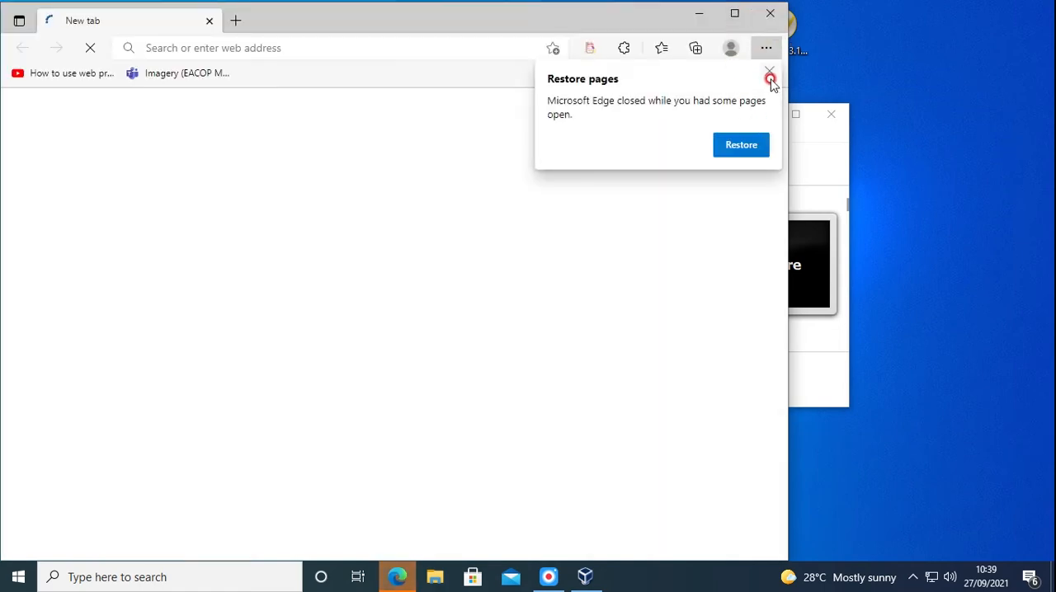
click(769, 72)
click(737, 15)
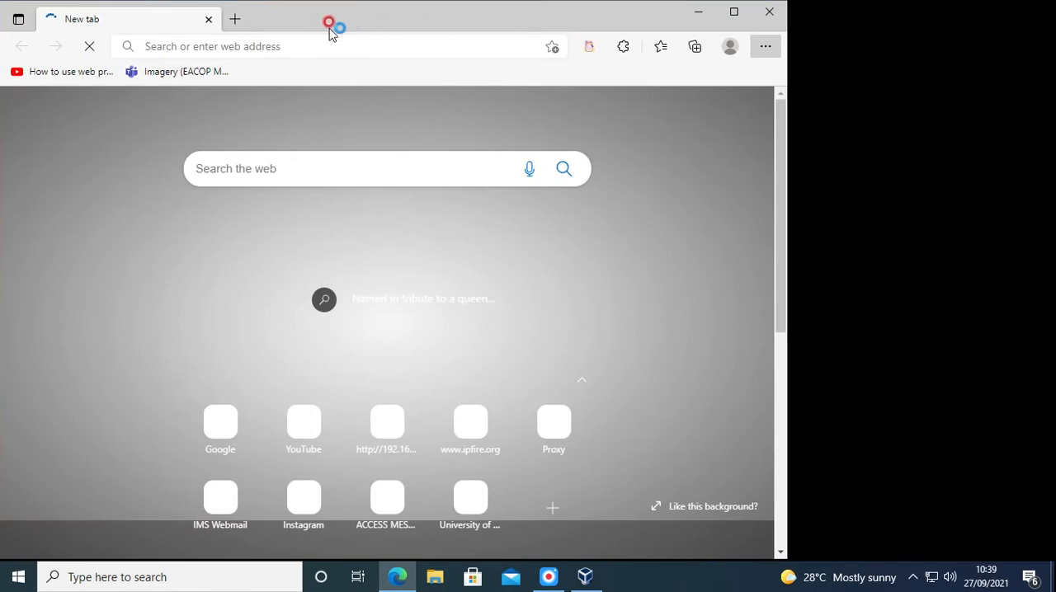
click(297, 40)
click(294, 33)
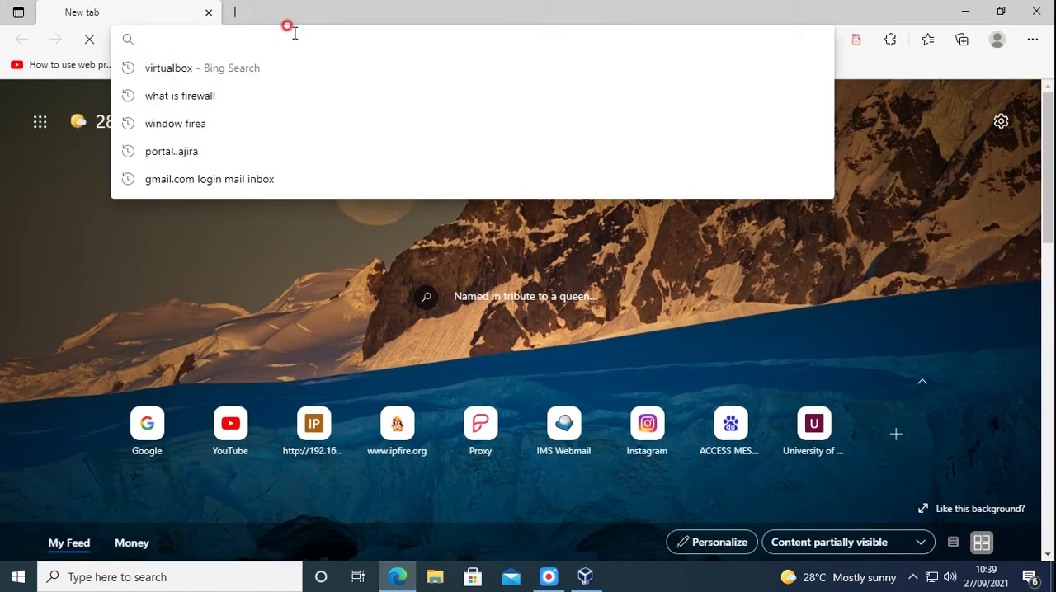
text(ipfire.org)
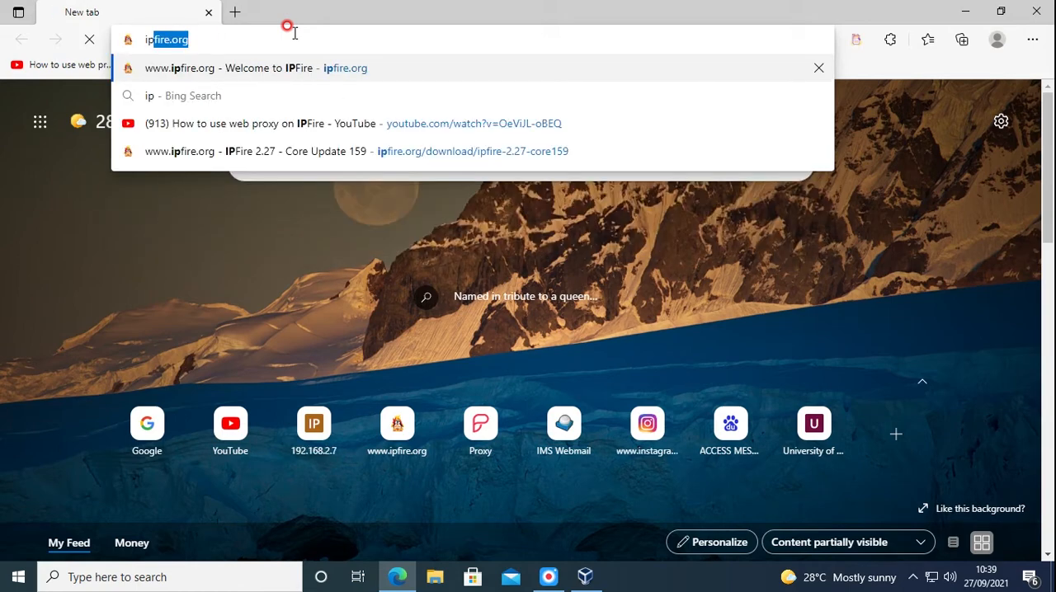
key(Return)
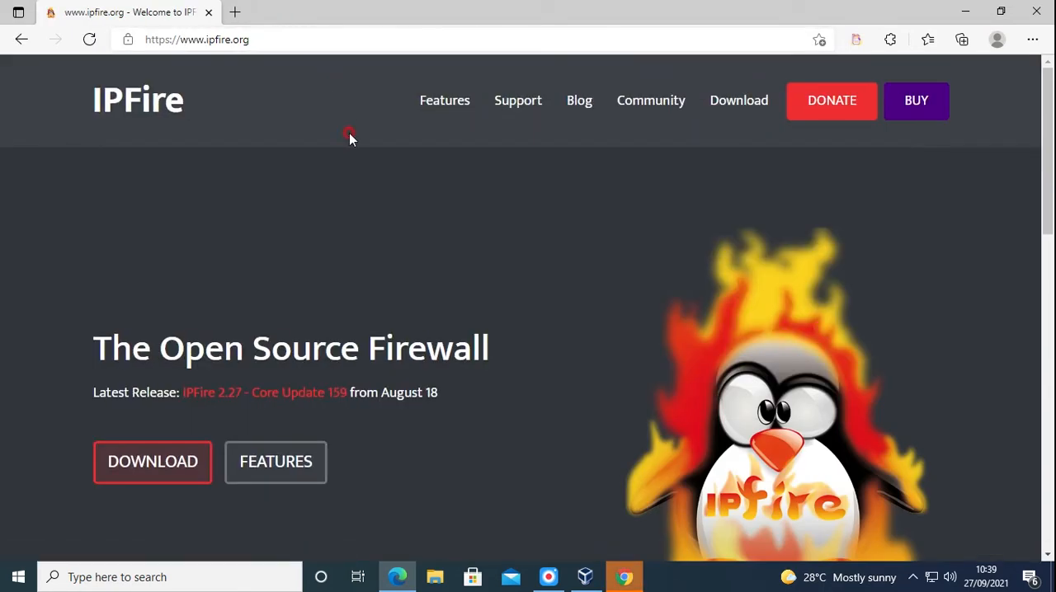
click(170, 475)
click(161, 471)
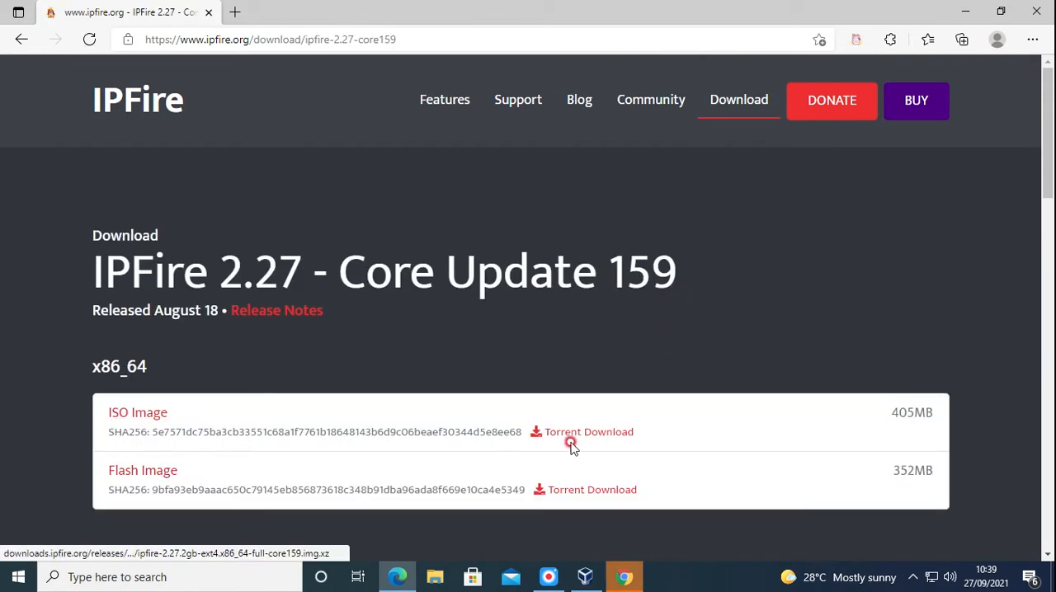
Start downloading the x86_64 ISO image, show it in the downloads list, and cancel the download
drag(1050, 172, 1031, 198)
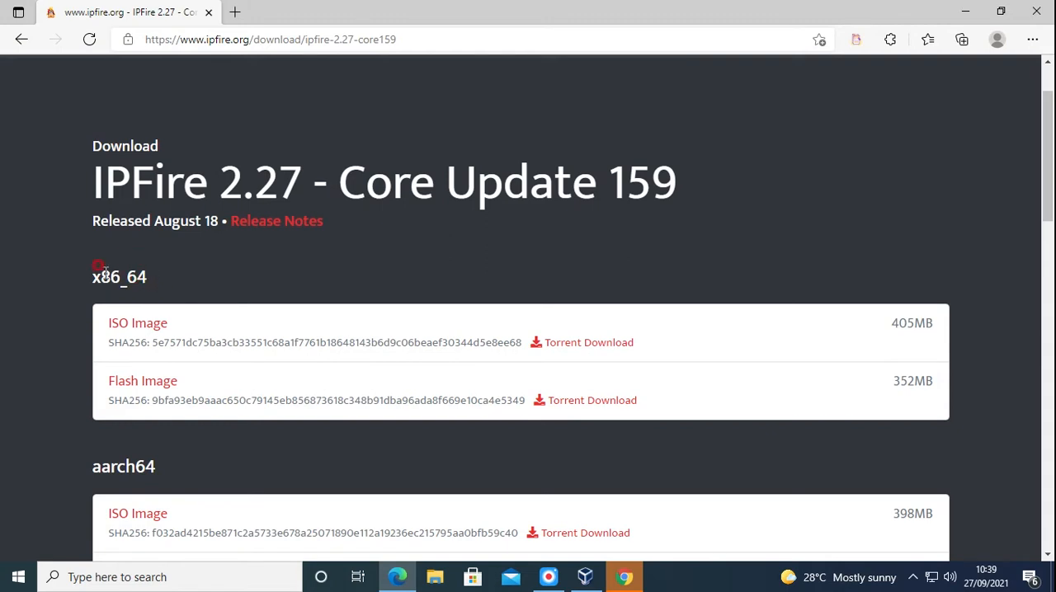
click(130, 327)
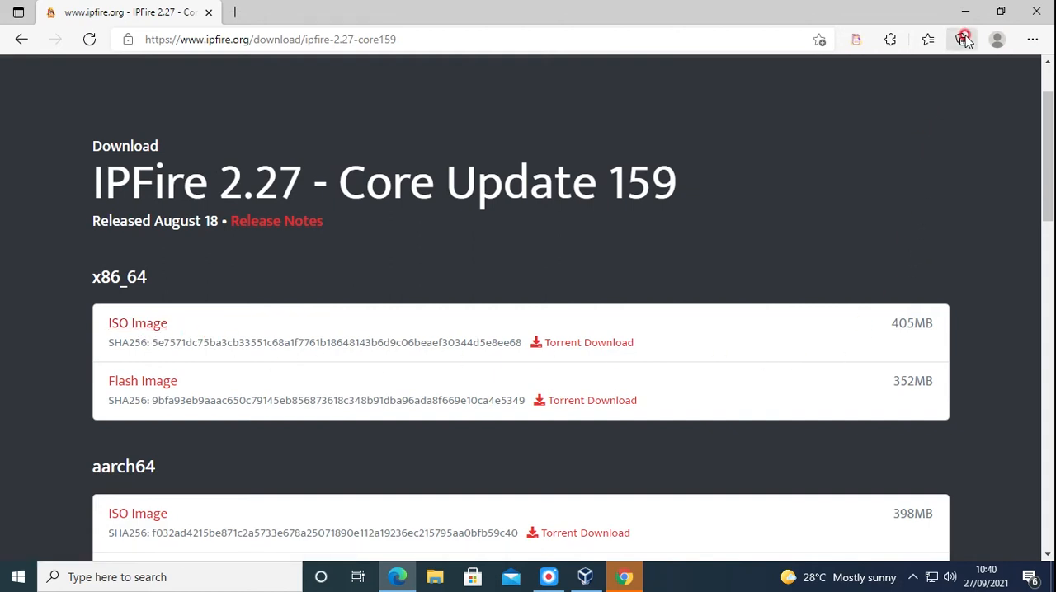
click(1030, 40)
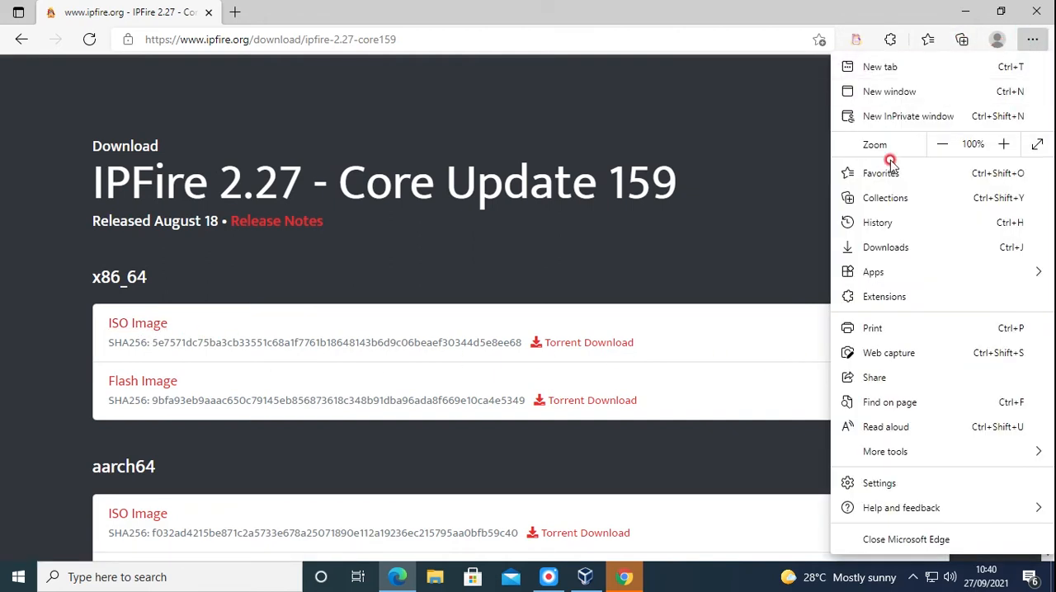
click(873, 249)
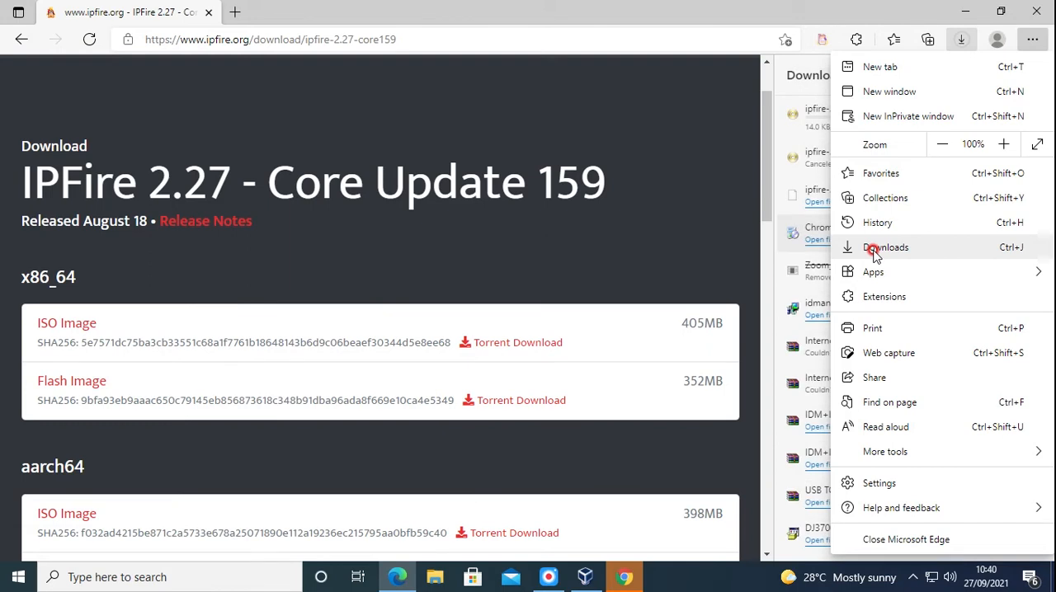
click(727, 135)
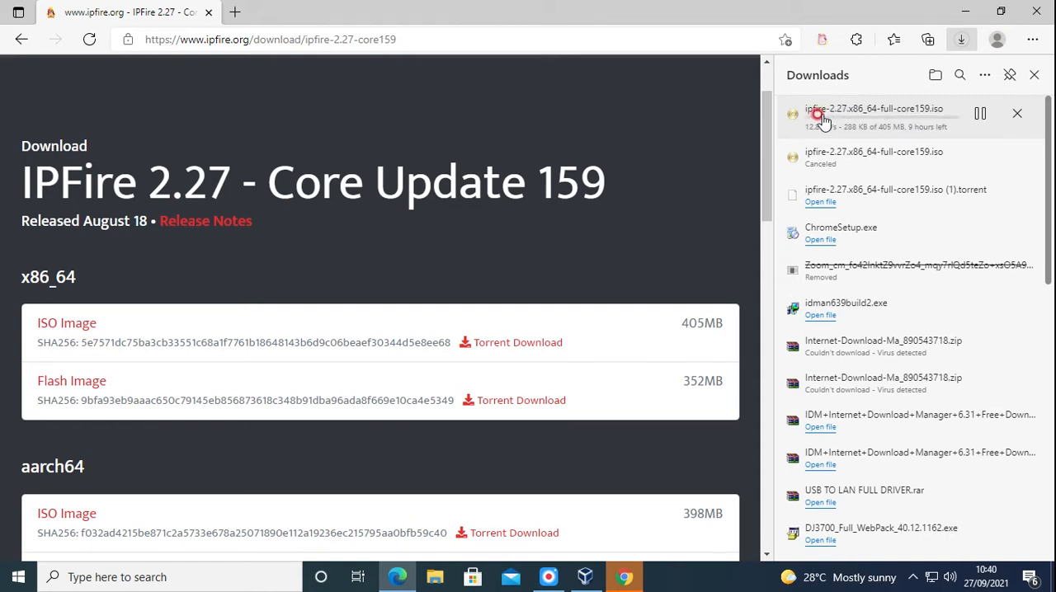
click(1015, 114)
Minimize Edge, close the Chrome window, and return to the VirtualBox Manager
click(967, 10)
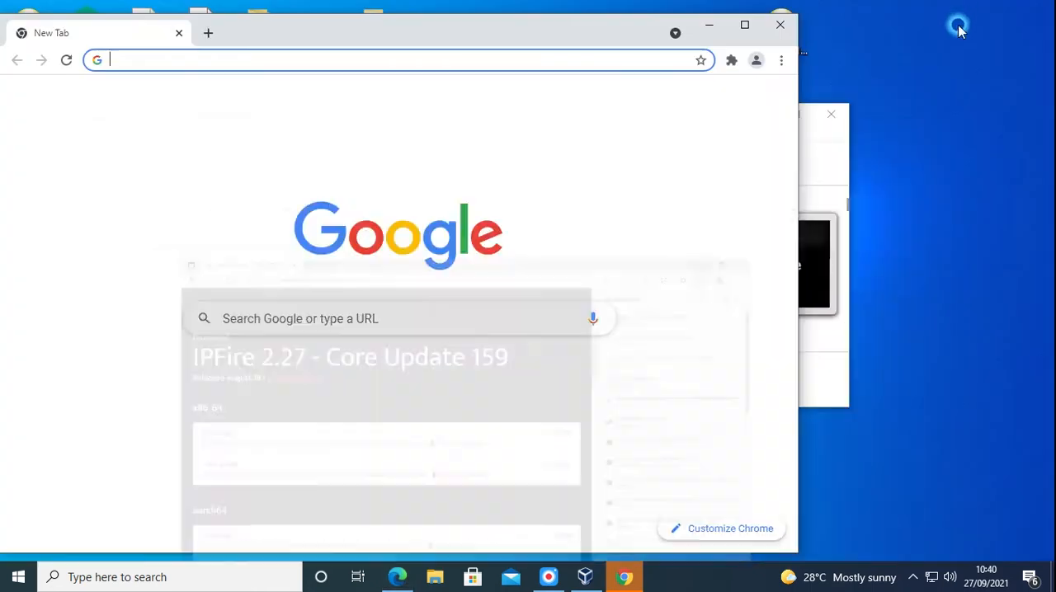
click(779, 25)
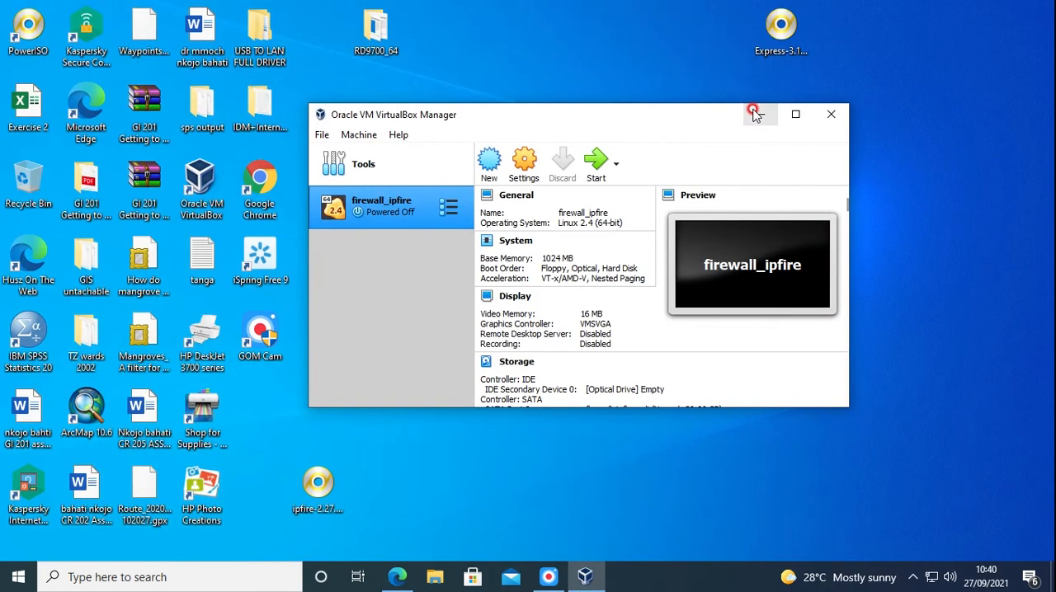
click(760, 113)
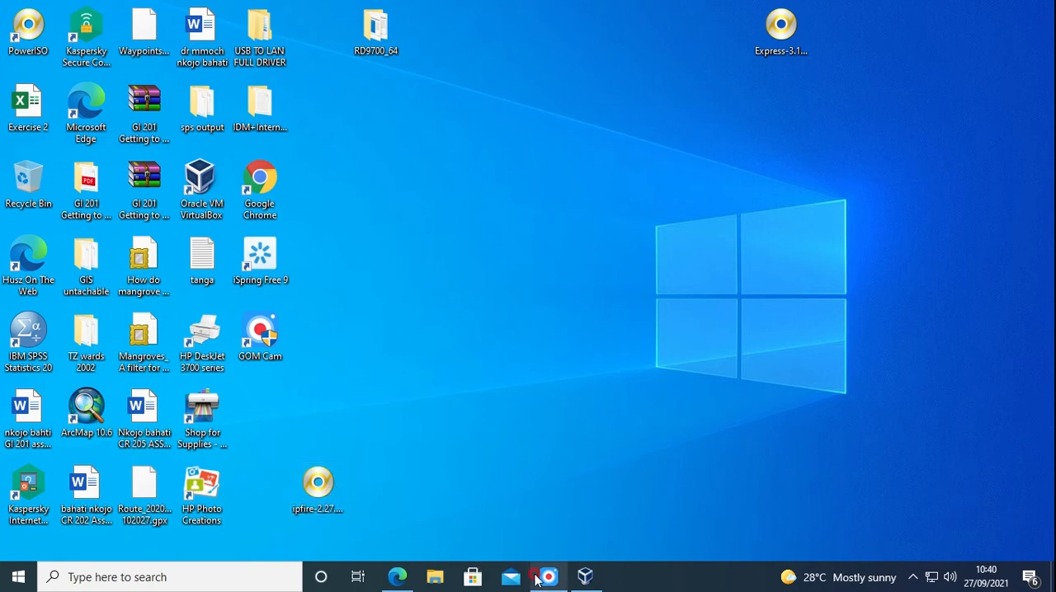
click(583, 579)
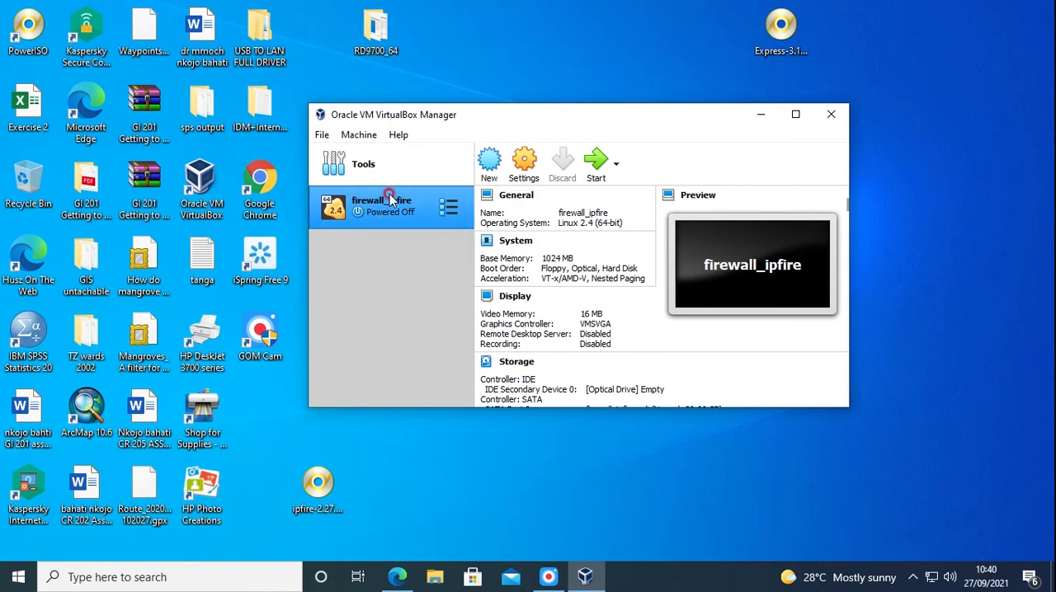
Load the ipfire-2.27.x86_64-full-core159 disk file from the Desktop into the firewall_ipfire machine's empty IDE optical drive
click(517, 169)
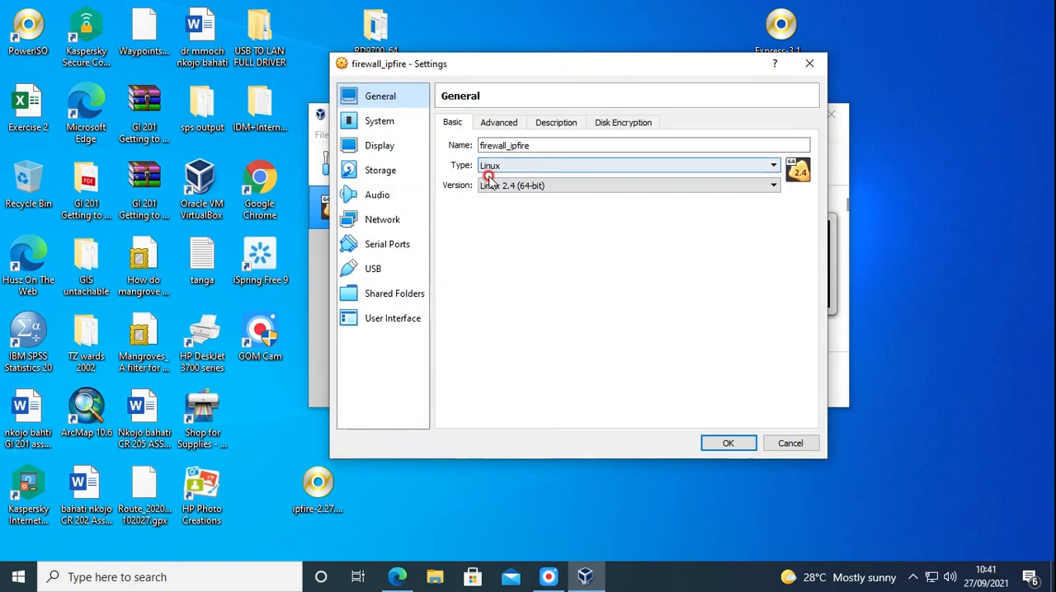
click(388, 173)
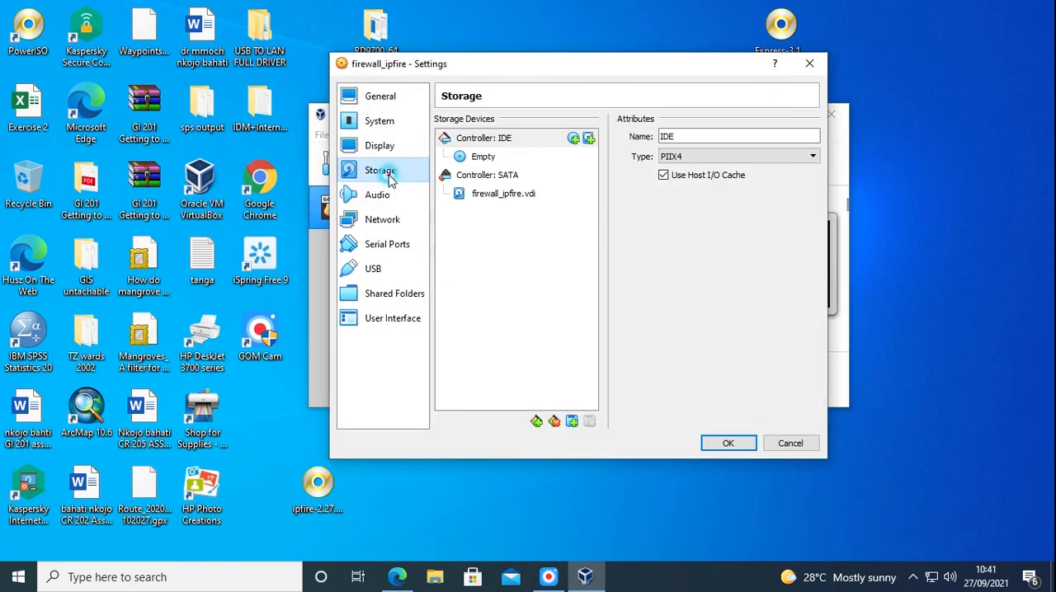
click(472, 157)
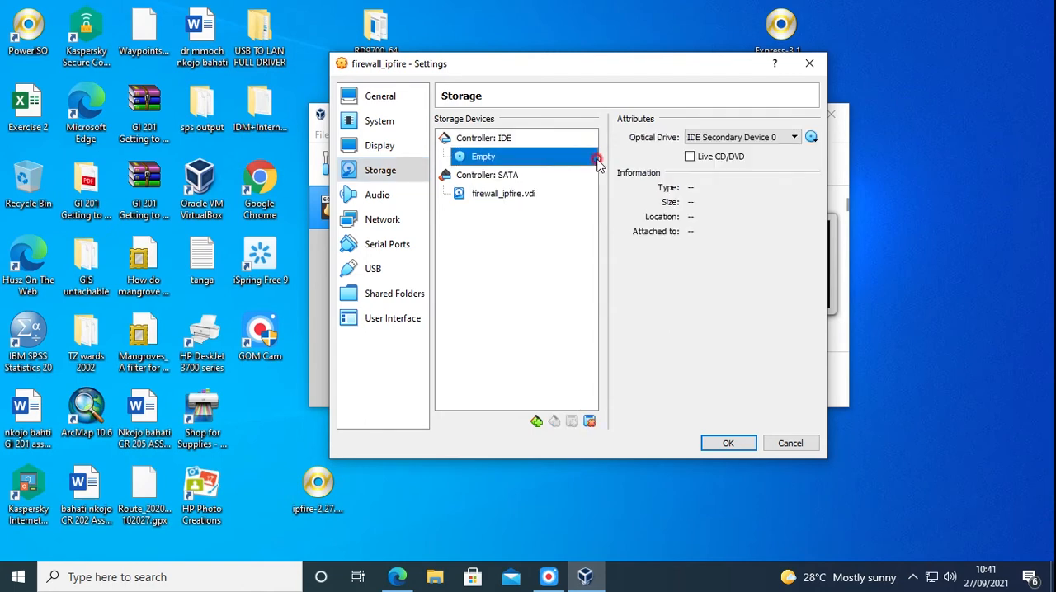
click(812, 137)
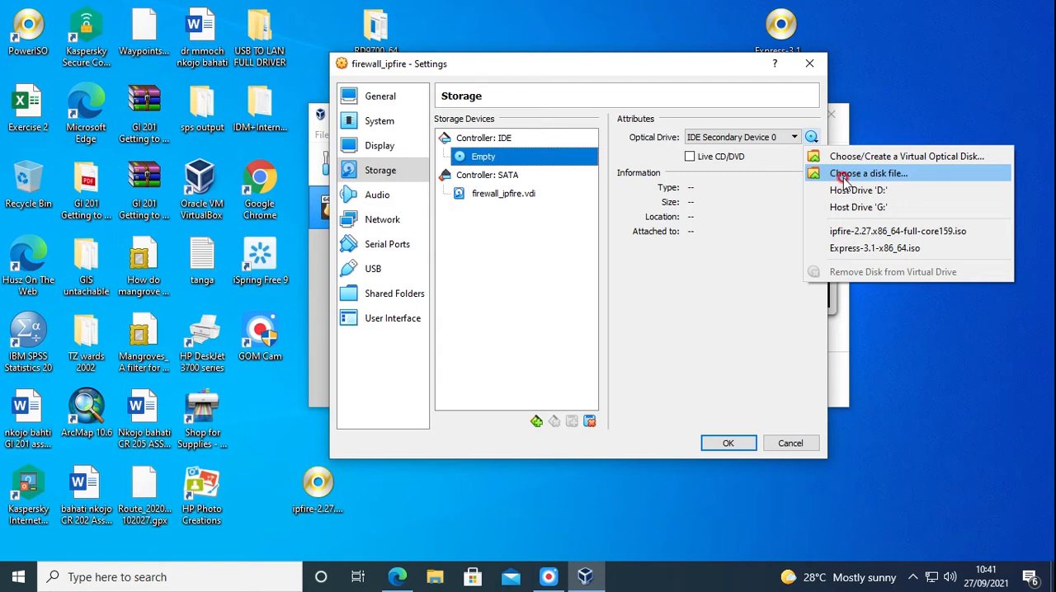
click(868, 174)
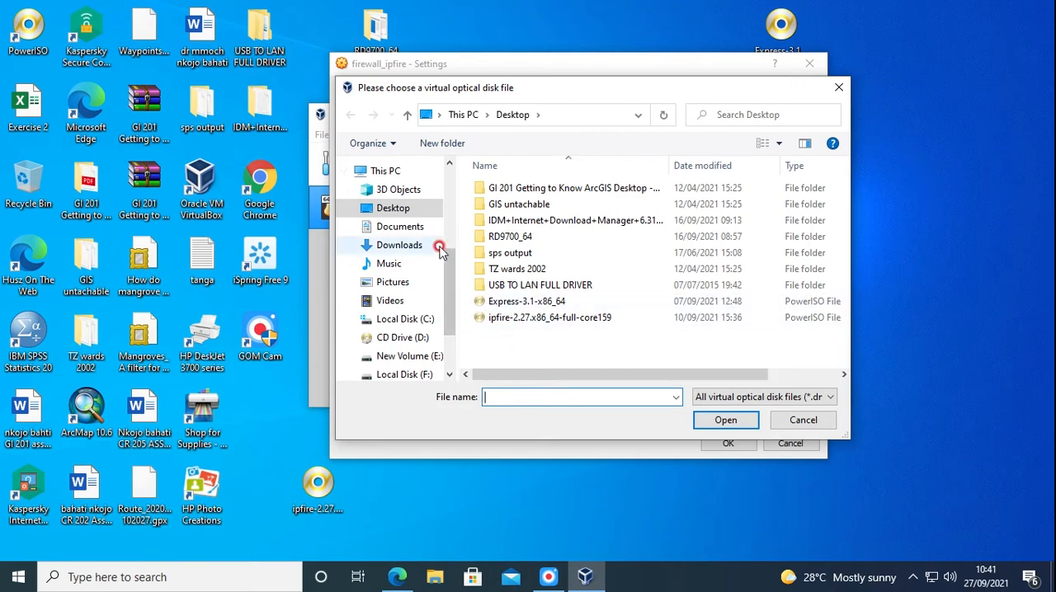
click(394, 209)
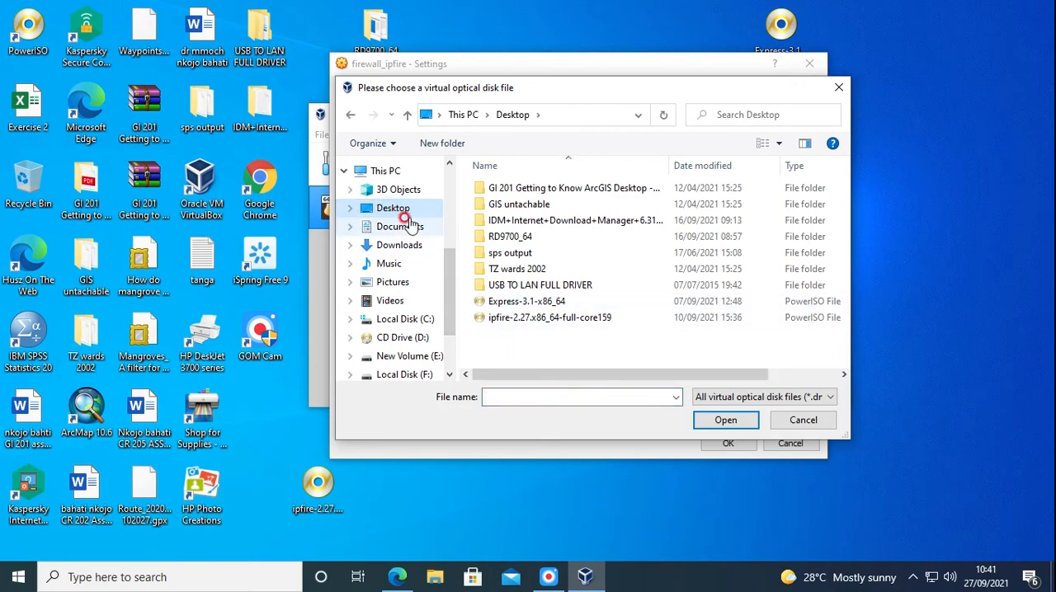
click(523, 318)
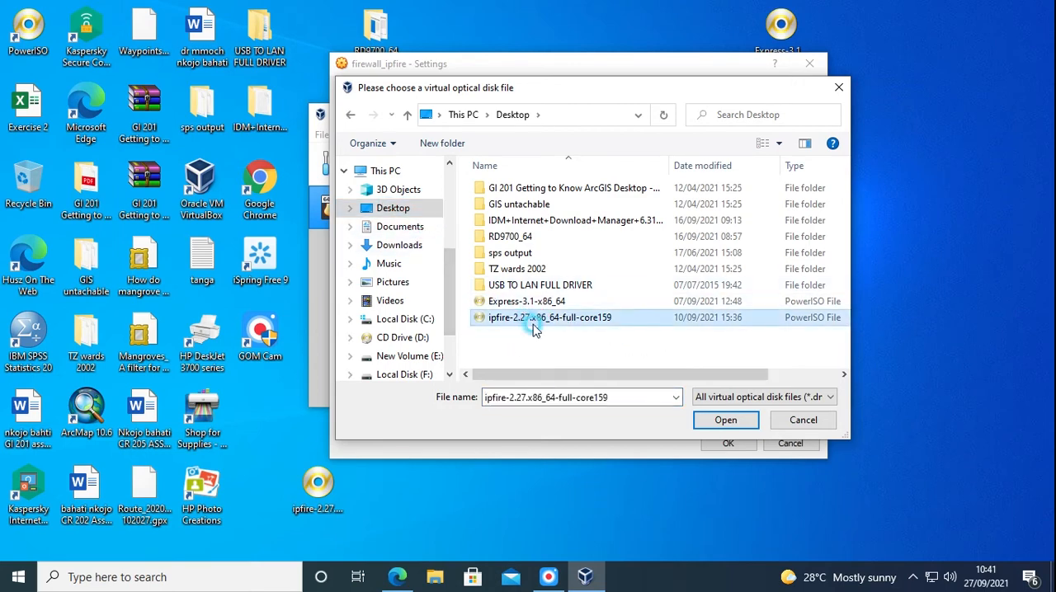
click(726, 421)
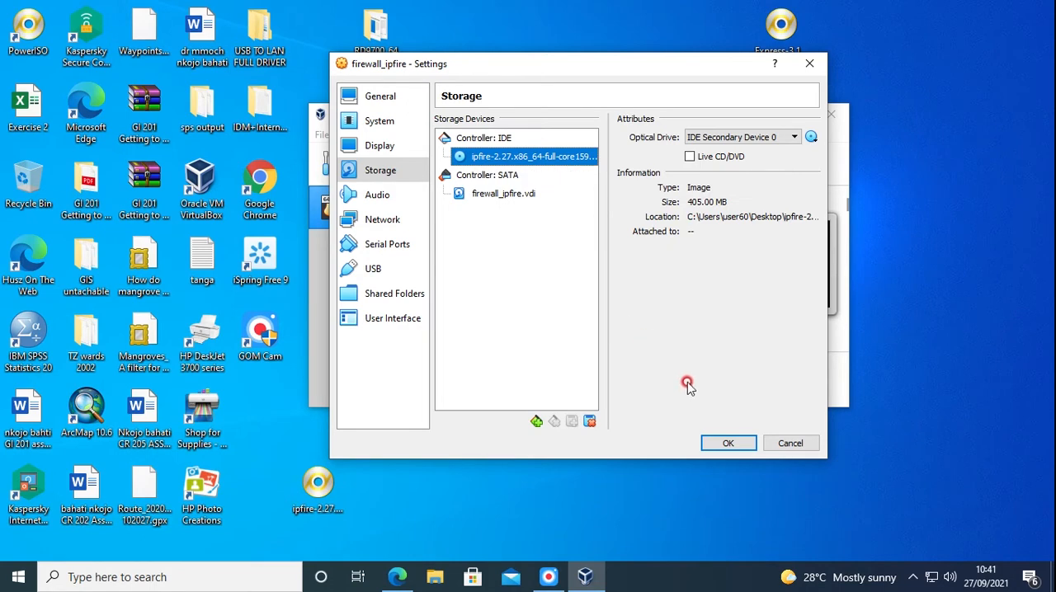
Save the storage settings and start the firewall_ipfire machine with the Install IPFire 2.27 - Core 159 boot option
click(714, 446)
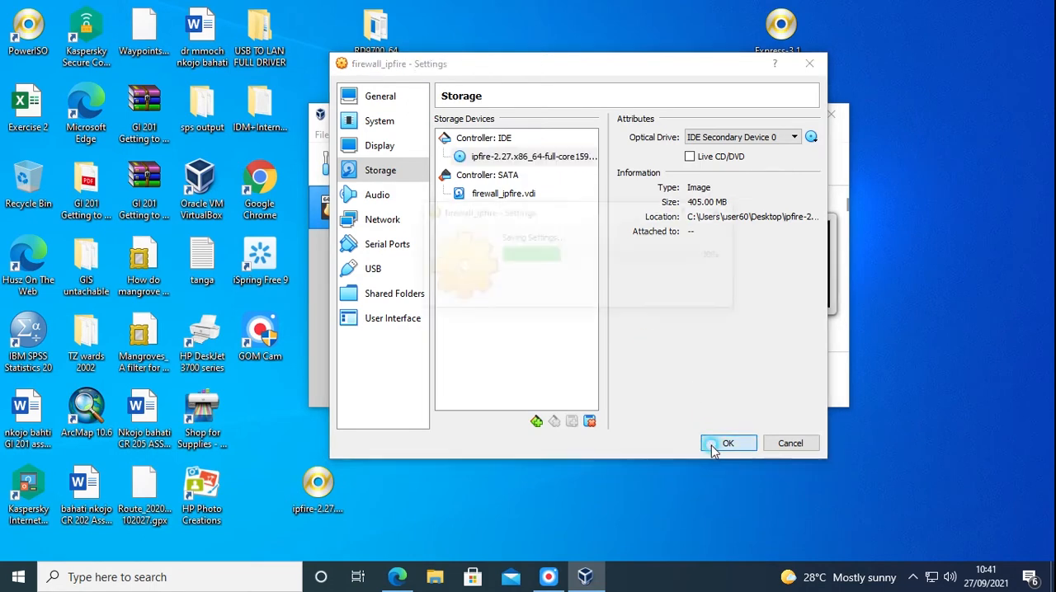
click(594, 169)
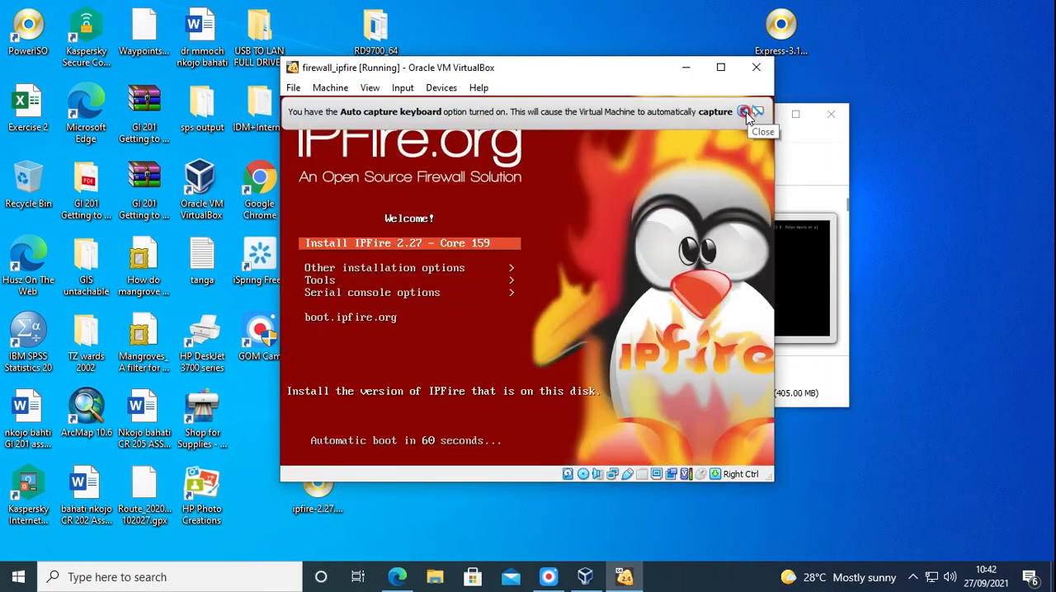
click(744, 112)
click(407, 247)
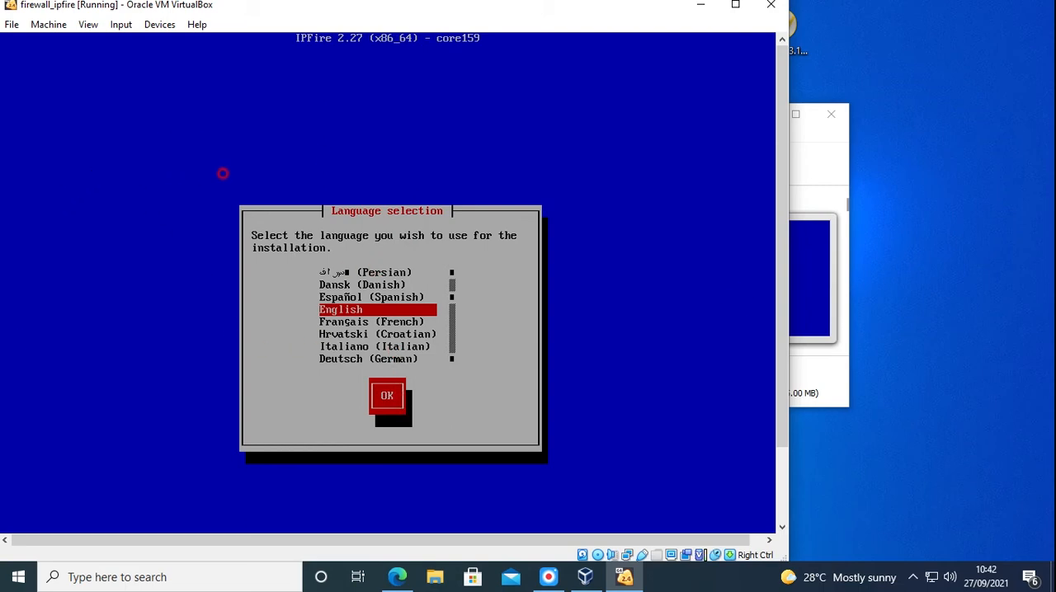
Start the IPFire installation in English and accept the license agreement
key(Return)
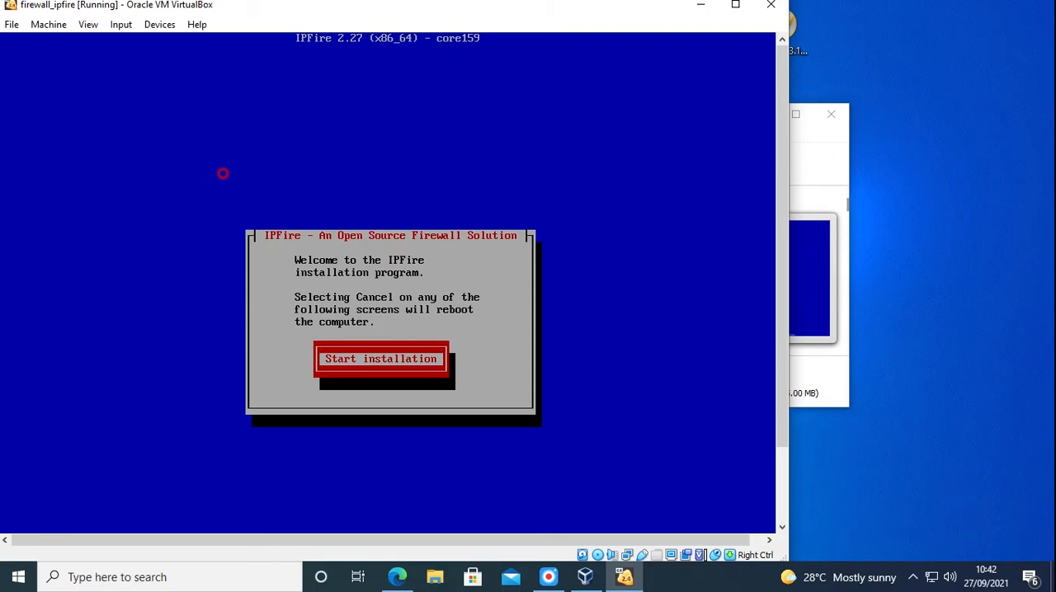
key(Return)
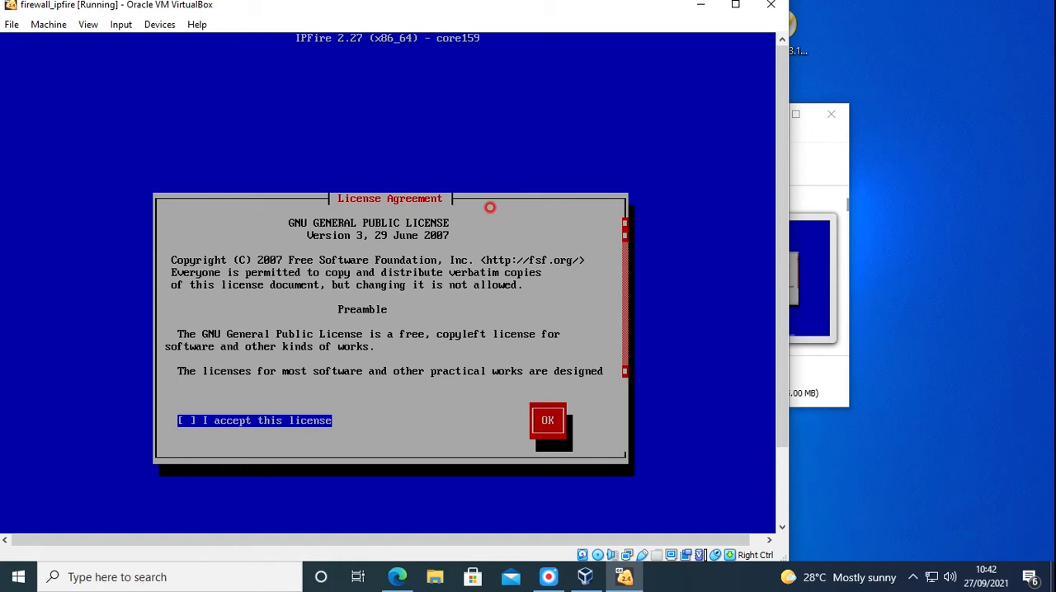
key(Tab)
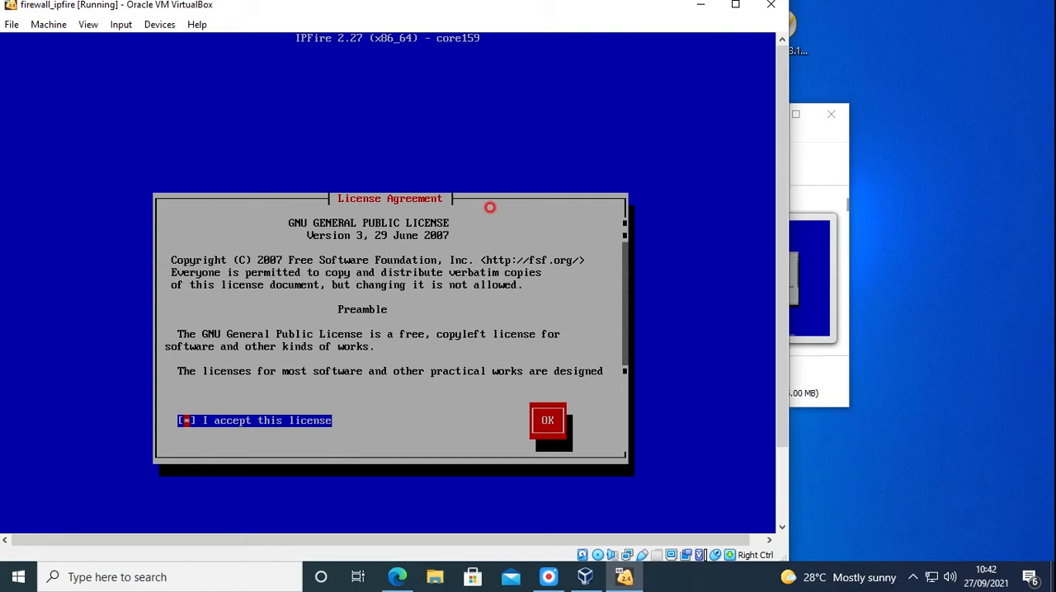
key(Tab)
key(Return)
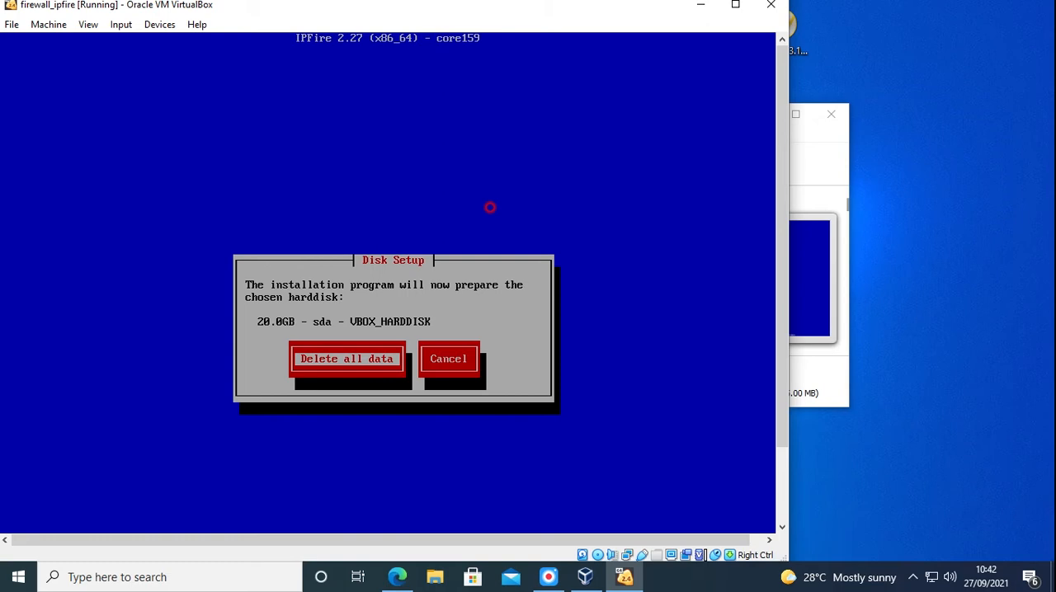
Erase the 20.0GB VBOX_HARDDISK, install IPFire on it with the ext4 filesystem, and reboot the machine
key(Return)
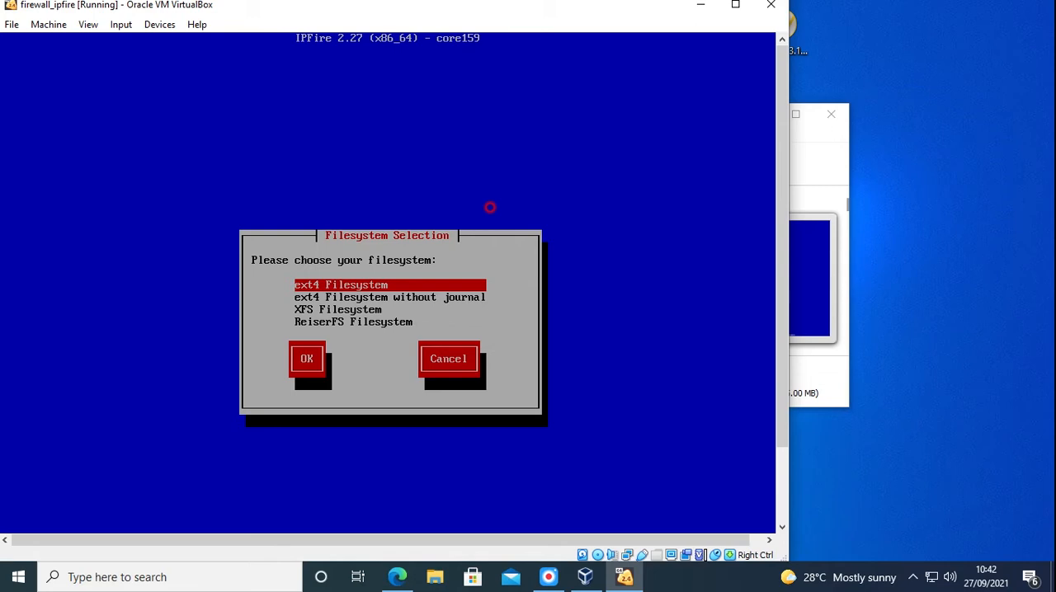
key(Return)
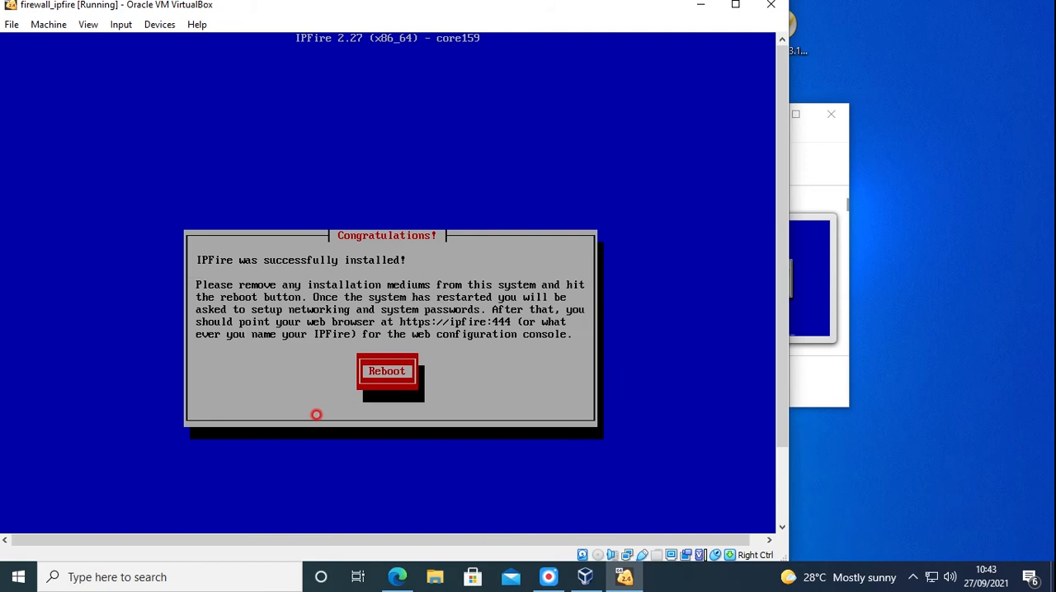
key(Return)
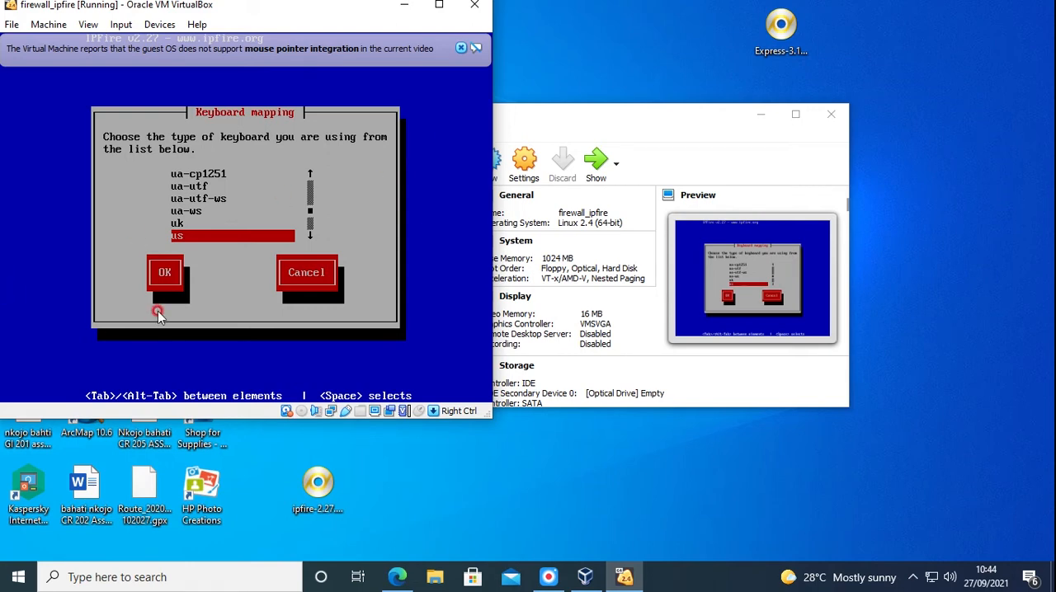
Accept the us keyboard mapping in the IPFire setup
click(155, 274)
key(Tab)
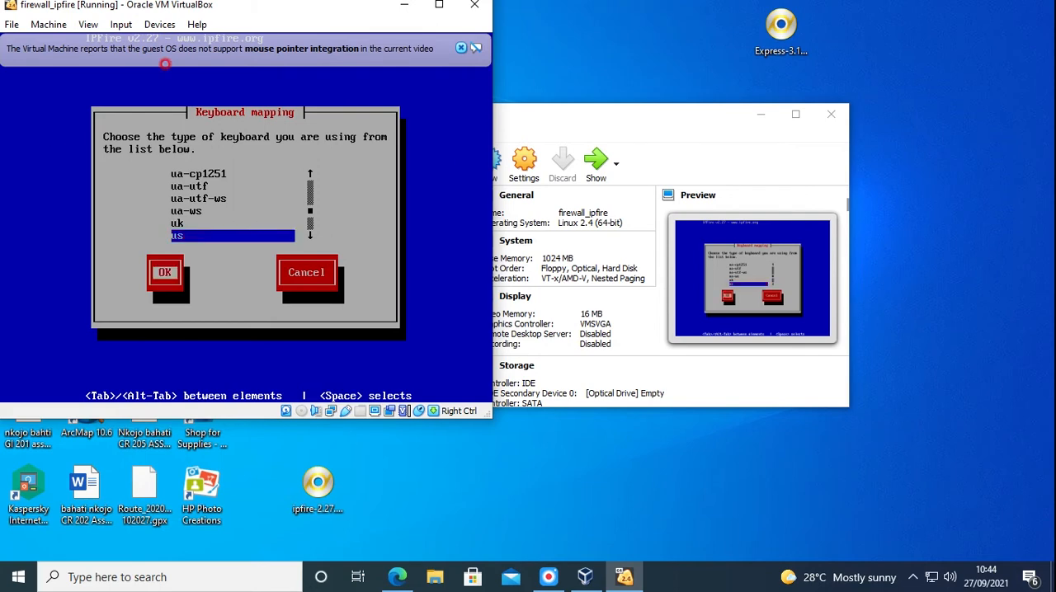
key(Return)
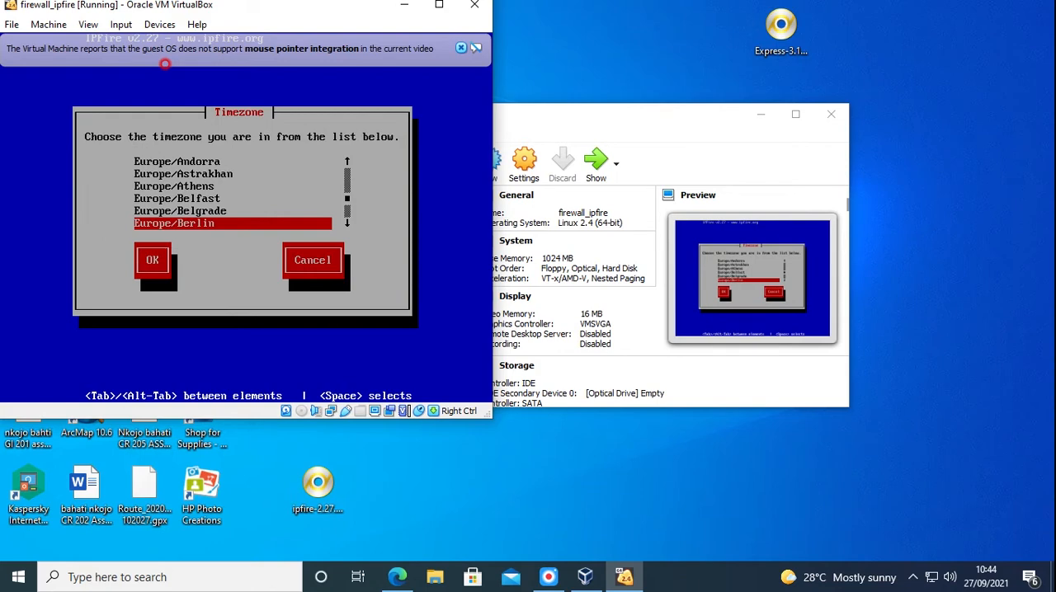
Set the timezone to Africa/Dar_es_Salaam
key(Up)
key(Up)
key(Up)
key(Up)
key(Up)
key(Up)
key(Up)
key(Up)
key(Up)
key(Up)
key(Up)
key(Up)
key(Up)
key(Up)
key(Up)
key(Up)
key(Up)
key(Up)
key(Up)
key(Up)
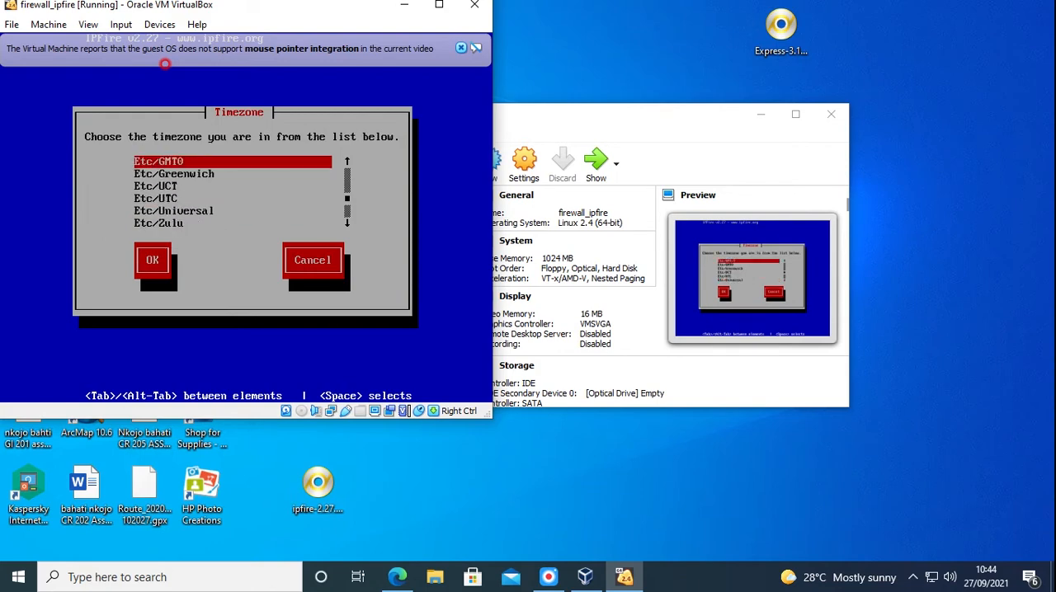
key(Up)
key(Up)
key(Up)
key(Up)
key(Up)
key(Up)
key(Up)
key(Up)
key(Up)
key(Up)
key(Up)
key(Up)
key(Up)
key(Up)
key(Up)
key(Up)
key(Up)
key(Up)
key(Up)
key(Up)
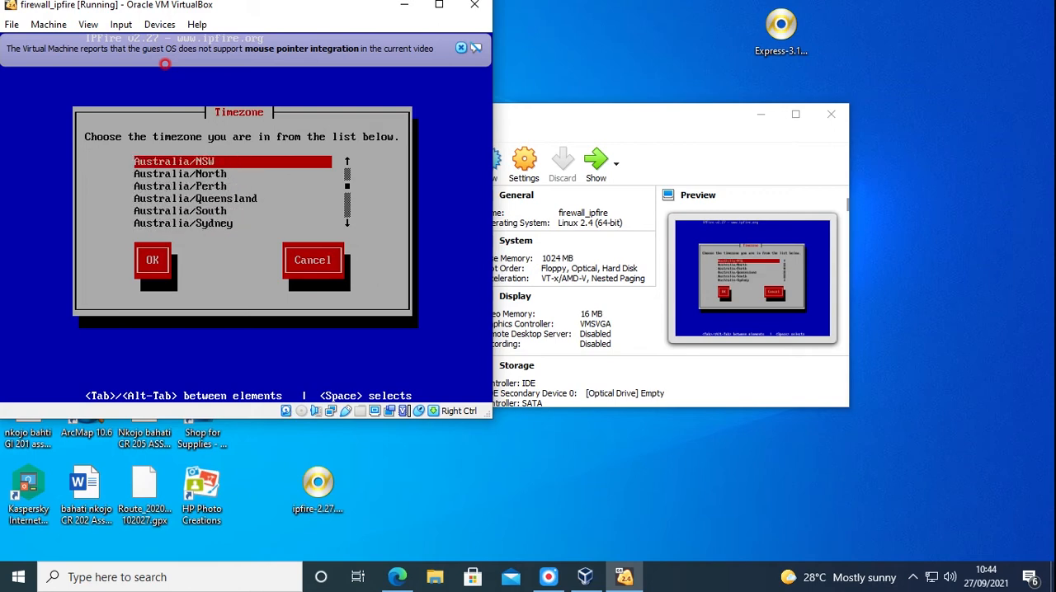
key(Up)
key(Up)
key(Up)
key(Up)
key(Up)
key(Up)
key(Up)
key(Up)
key(Up)
key(Up)
key(Up)
key(Up)
key(Up)
key(Up)
key(Up)
key(Up)
key(Up)
key(Up)
key(Up)
key(Up)
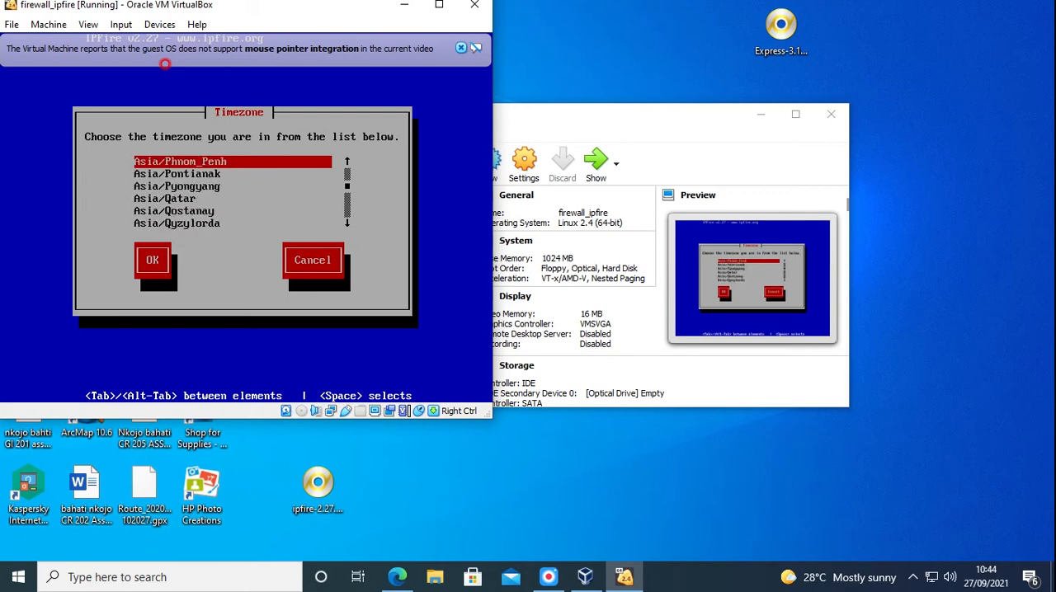
key(Up)
key(Up)
key(Up)
key(Up)
key(Up)
key(Up)
key(Up)
key(Up)
key(Up)
key(Up)
key(Up)
key(Up)
key(Up)
key(Up)
key(Up)
key(Up)
key(Up)
key(Up)
key(Up)
key(Up)
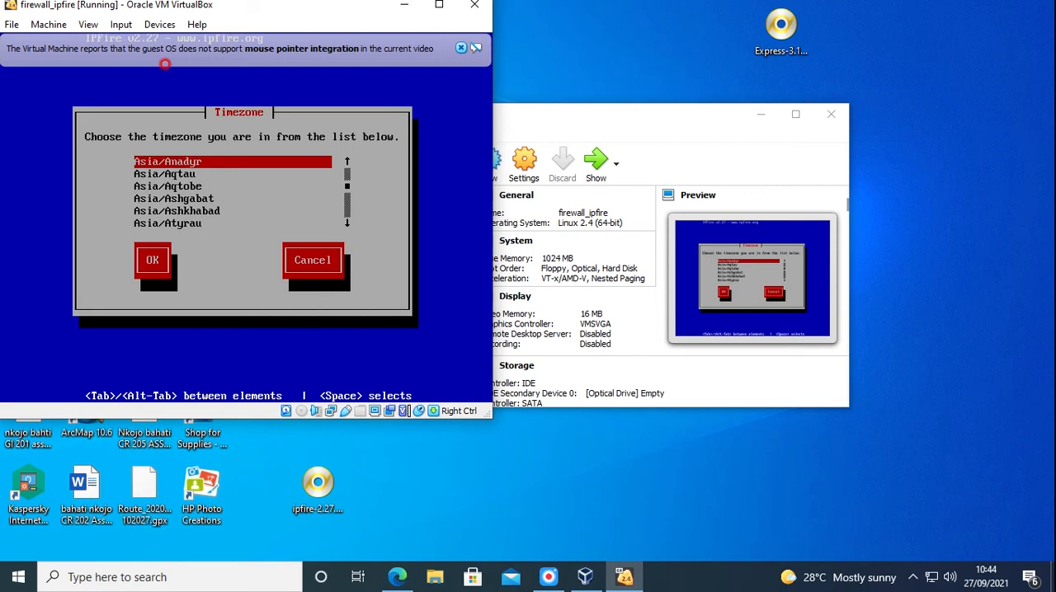
key(Up)
key(Up)
key(Up)
key(Up)
key(Up)
key(Up)
key(Up)
key(Up)
key(Up)
key(Up)
key(Up)
key(Up)
key(Up)
key(Up)
key(Up)
key(Up)
key(Up)
key(Up)
key(Up)
key(Up)
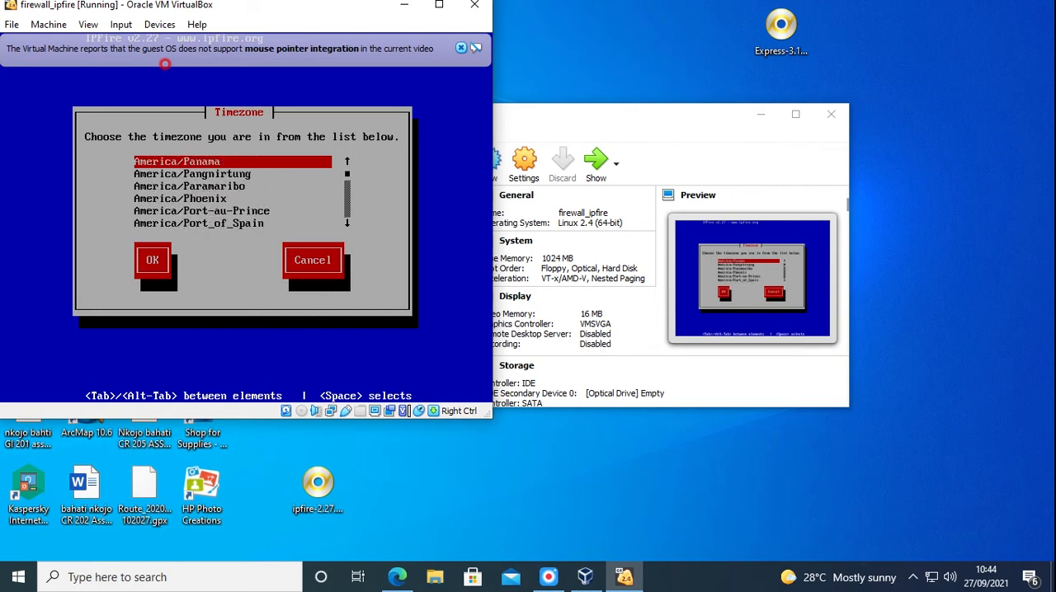
key(Up)
key(Up)
key(Up)
key(Up)
key(Up)
key(Up)
key(Up)
key(Up)
key(Up)
key(Up)
key(Up)
key(Up)
key(Up)
key(Up)
key(Up)
key(Up)
key(Up)
key(Up)
key(Up)
key(Up)
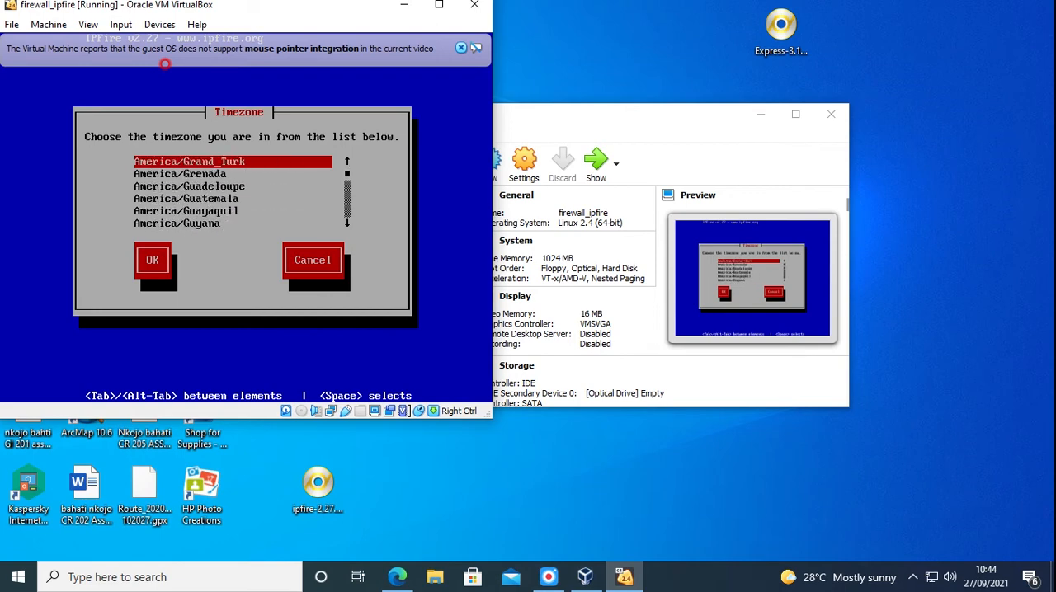
key(Up)
key(Up)
key(Up)
key(Up)
key(Up)
key(Up)
key(Up)
key(Up)
key(Up)
key(Up)
key(Up)
key(Up)
key(Up)
key(Up)
key(Up)
key(Up)
key(Up)
key(Up)
key(Up)
key(Up)
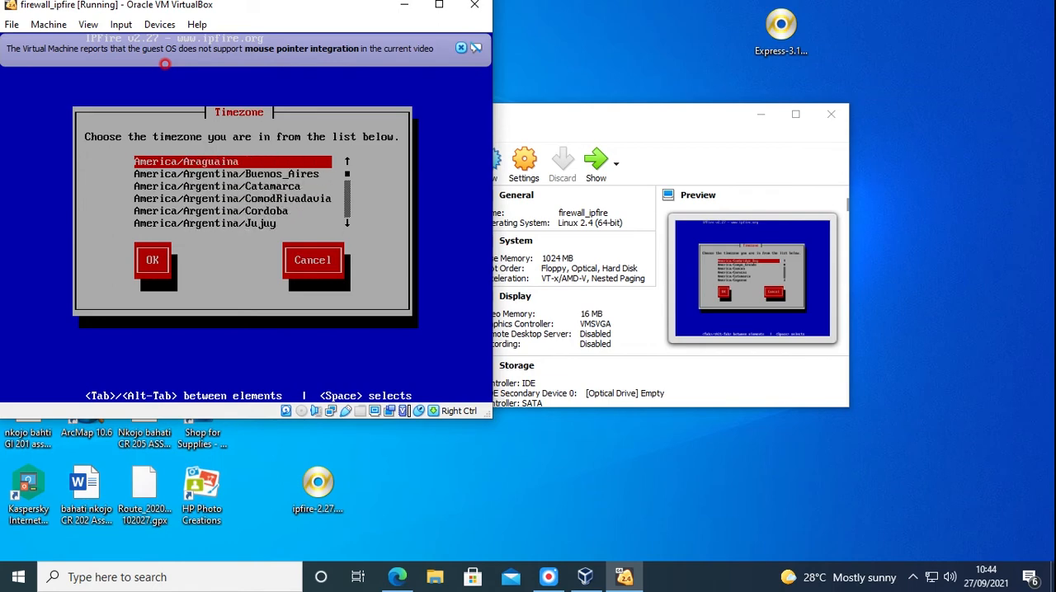
key(Up)
key(Up)
key(Up)
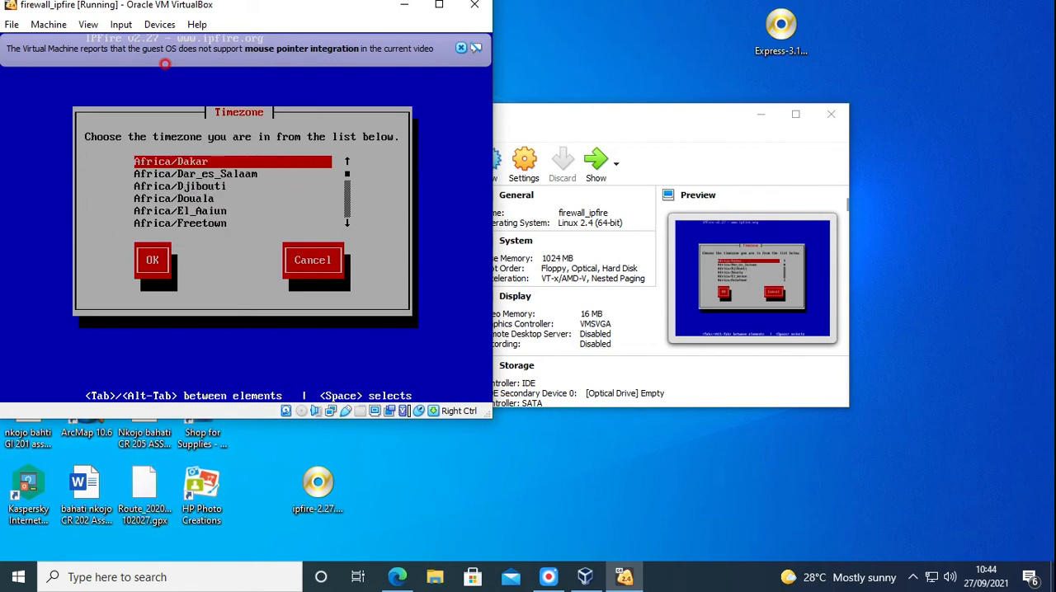
key(Down)
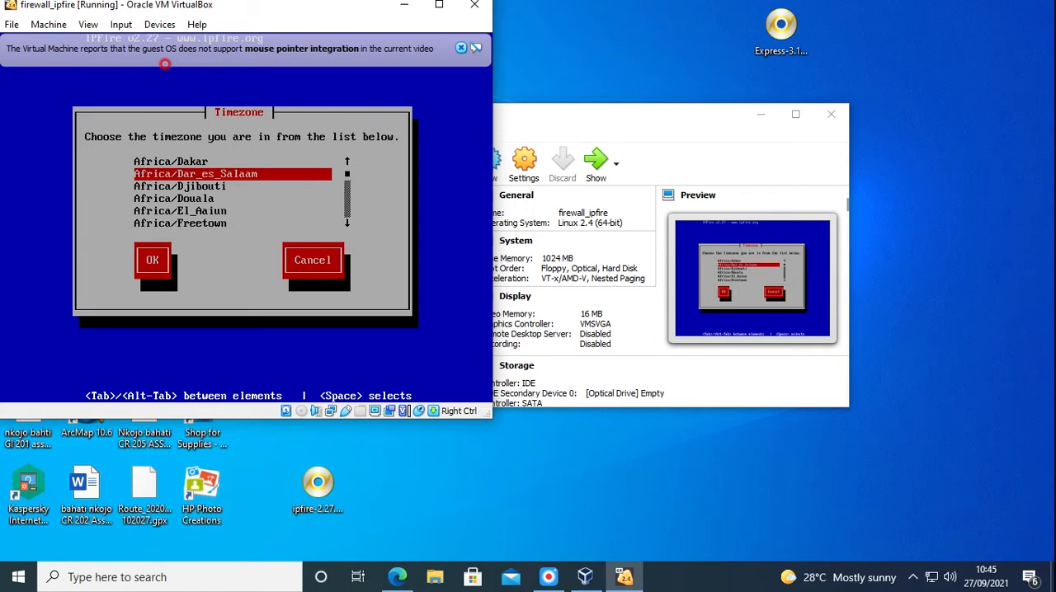
key(Tab)
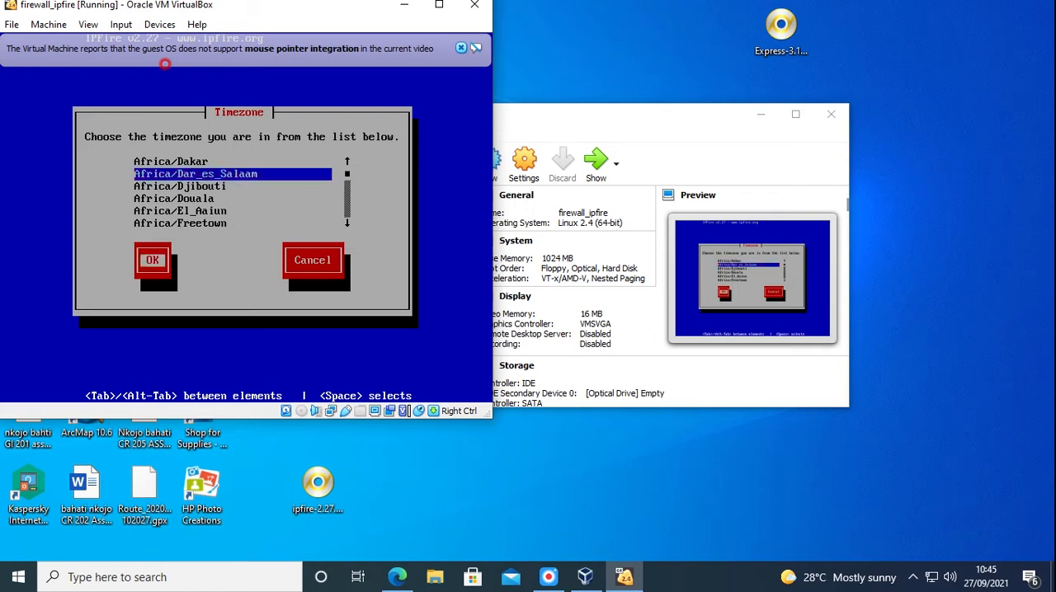
key(Return)
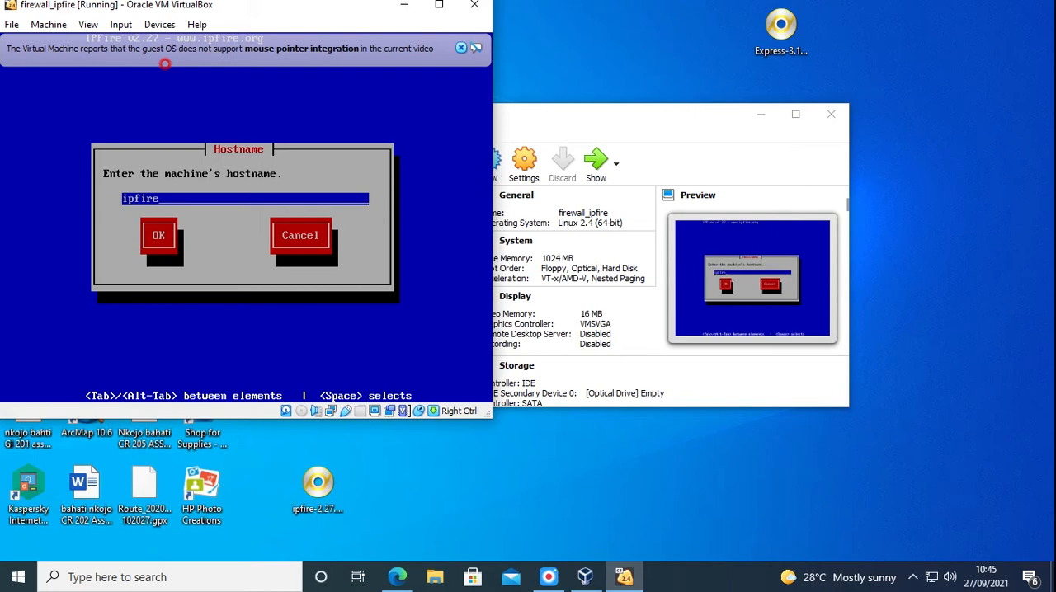
Keep ipfire as the machine's hostname and set the domain name to local.ipfire
key(Tab)
key(Return)
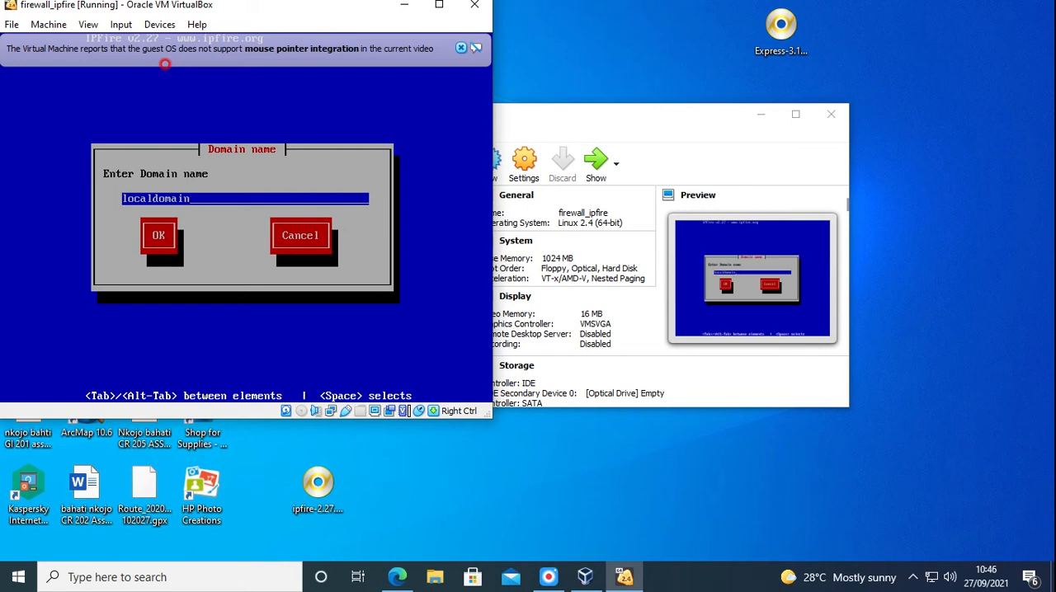
key(BackSpace)
key(BackSpace)
key(BackSpace)
key(BackSpace)
key(BackSpace)
key(BackSpace)
key(BackSpace)
key(BackSpace)
key(BackSpace)
key(BackSpace)
key(BackSpace)
text(local.ipfire)
key(Tab)
key(Return)
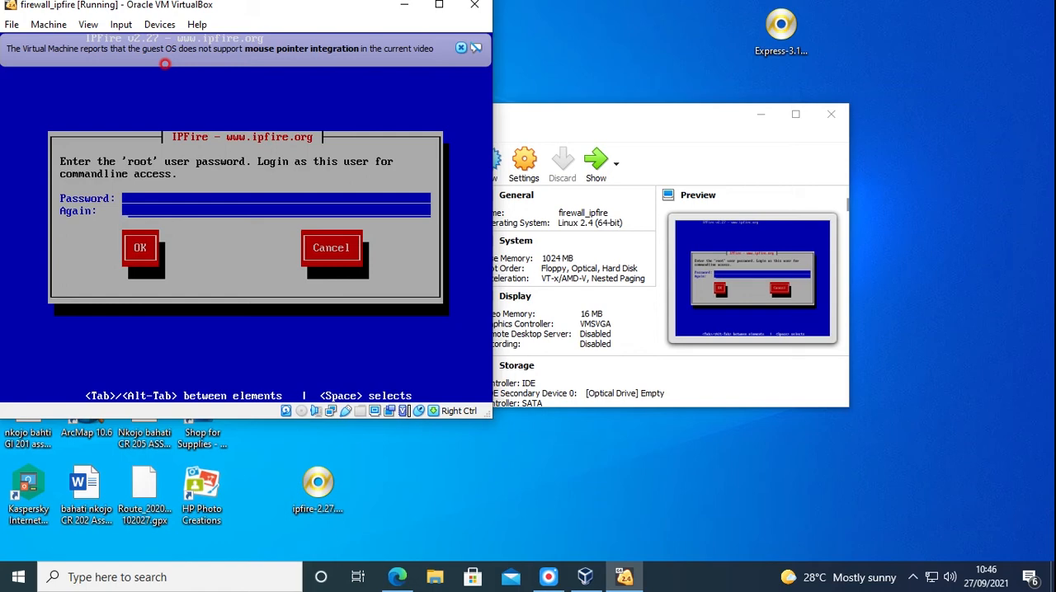
Enter and confirm the root user password and the IPFire admin user password
key(Tab)
key(Return)
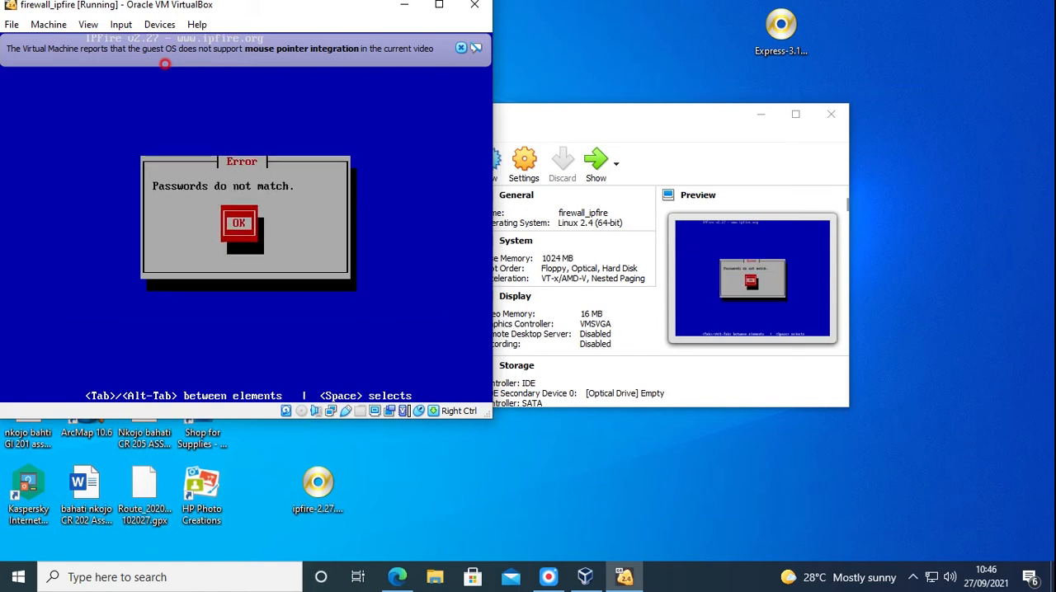
key(Return)
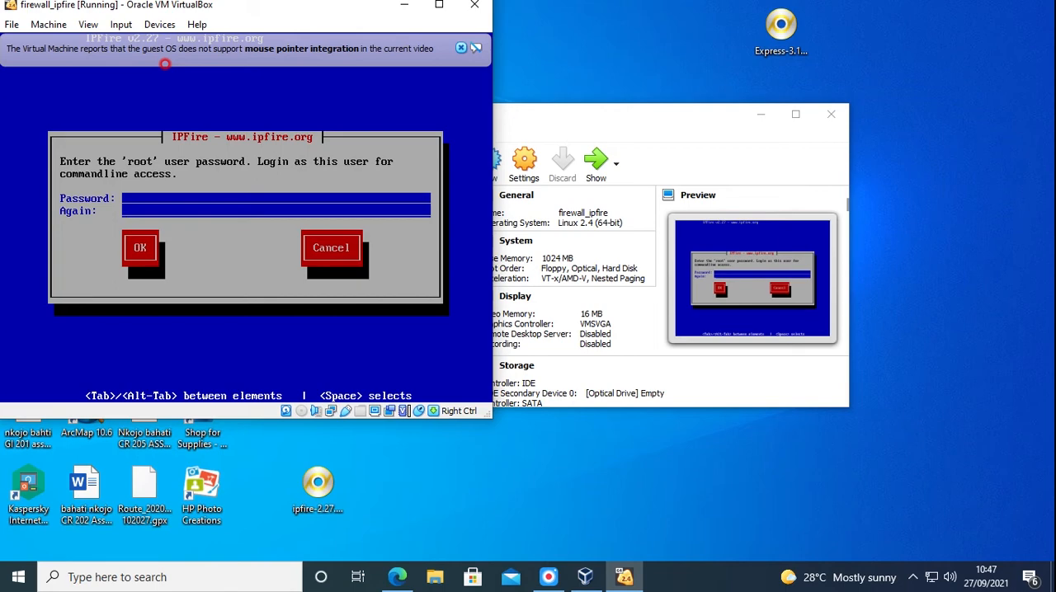
key(Tab)
key(Tab)
key(Return)
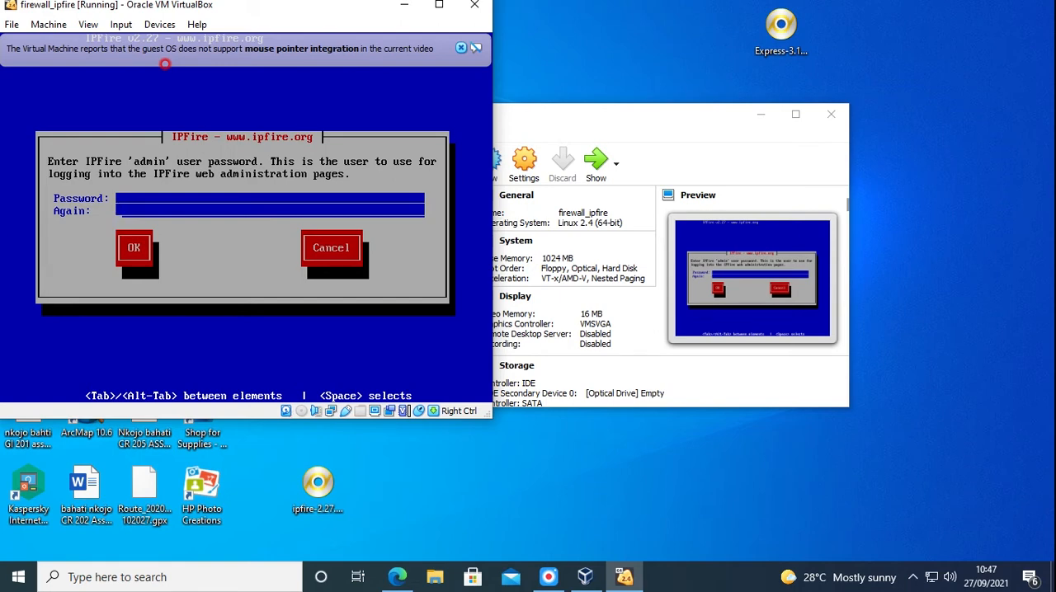
key(Tab)
key(Return)
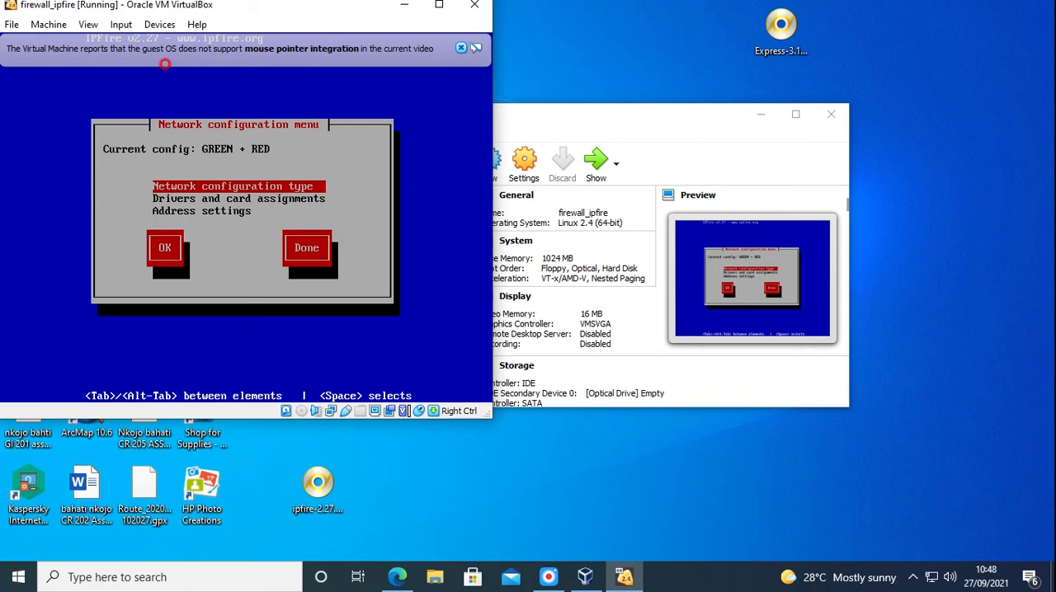
Set the network configuration type to GREEN + RED
key(Return)
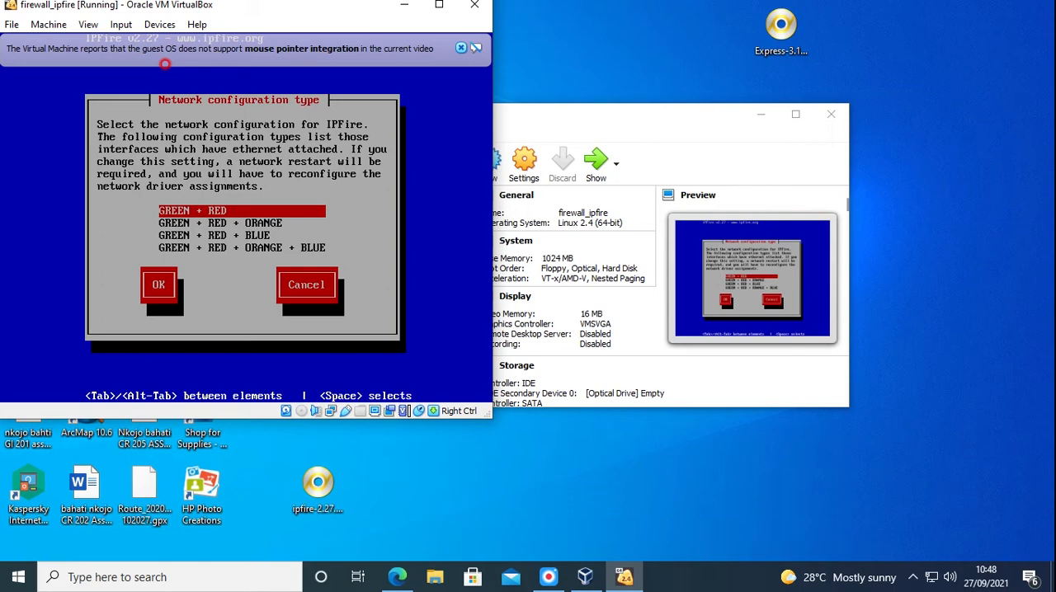
key(Tab)
key(Return)
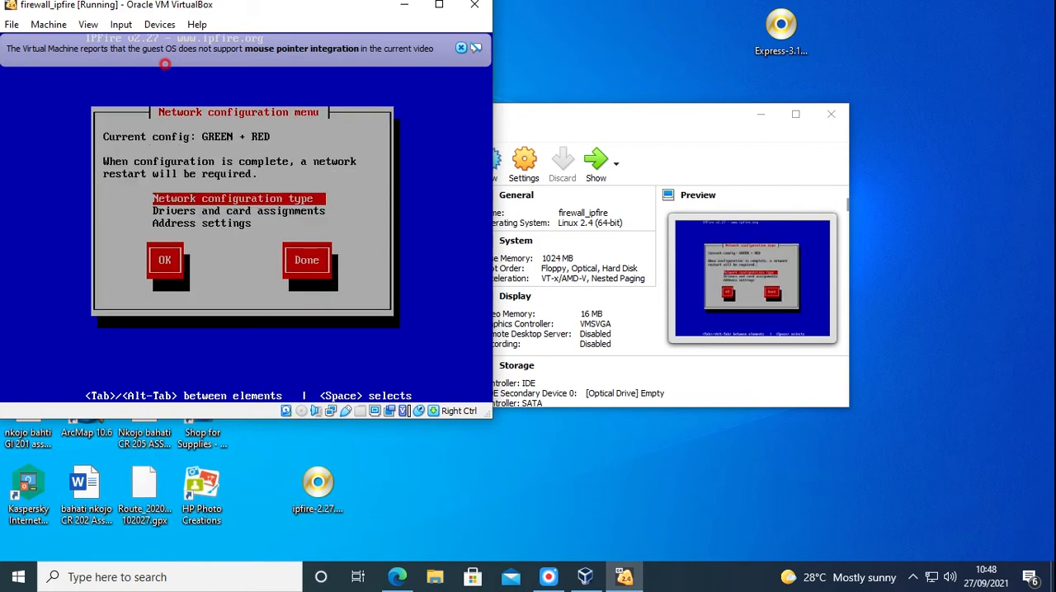
Assign the Intel 82540EM network card with MAC address 08:00:27:a0:f5:0e to the GREEN interface
key(Down)
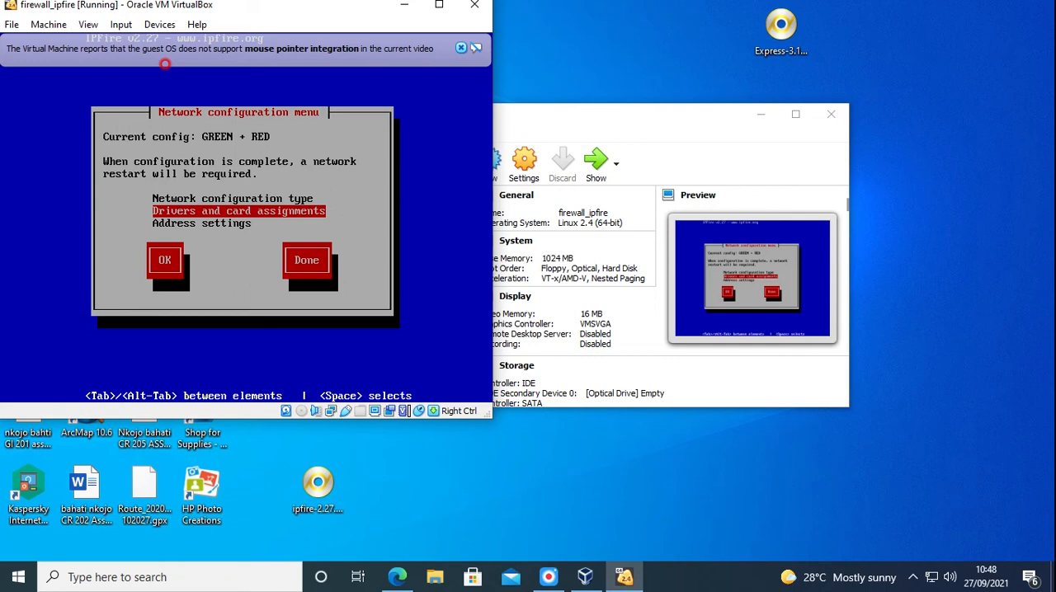
key(Return)
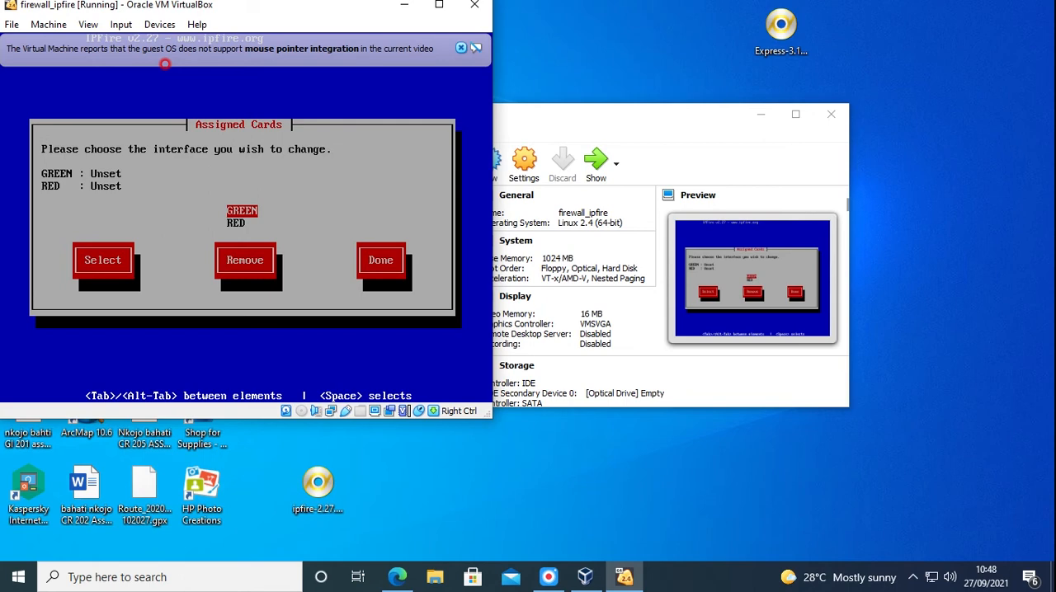
key(Tab)
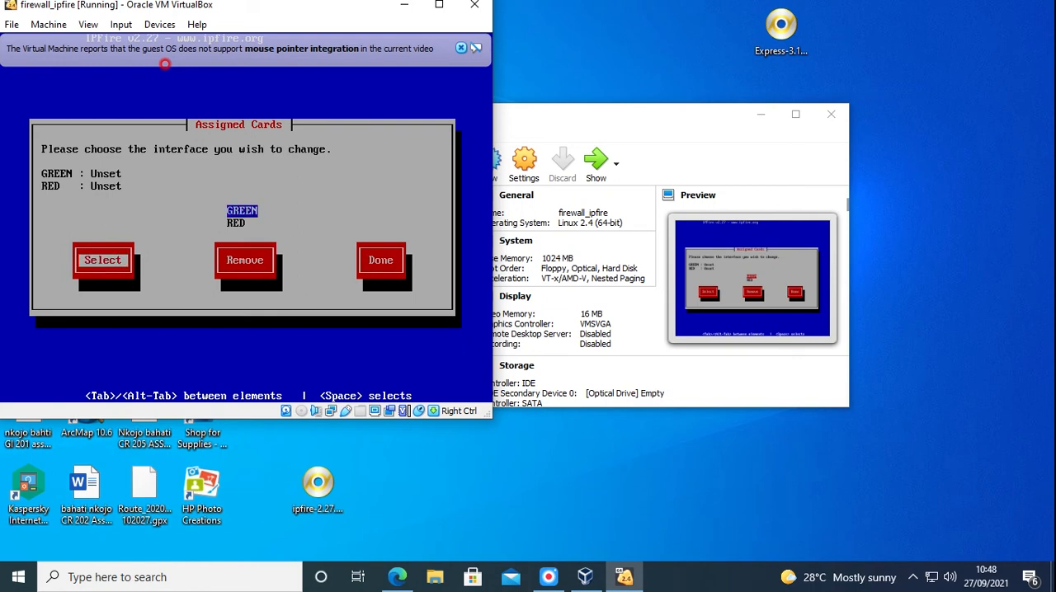
key(Return)
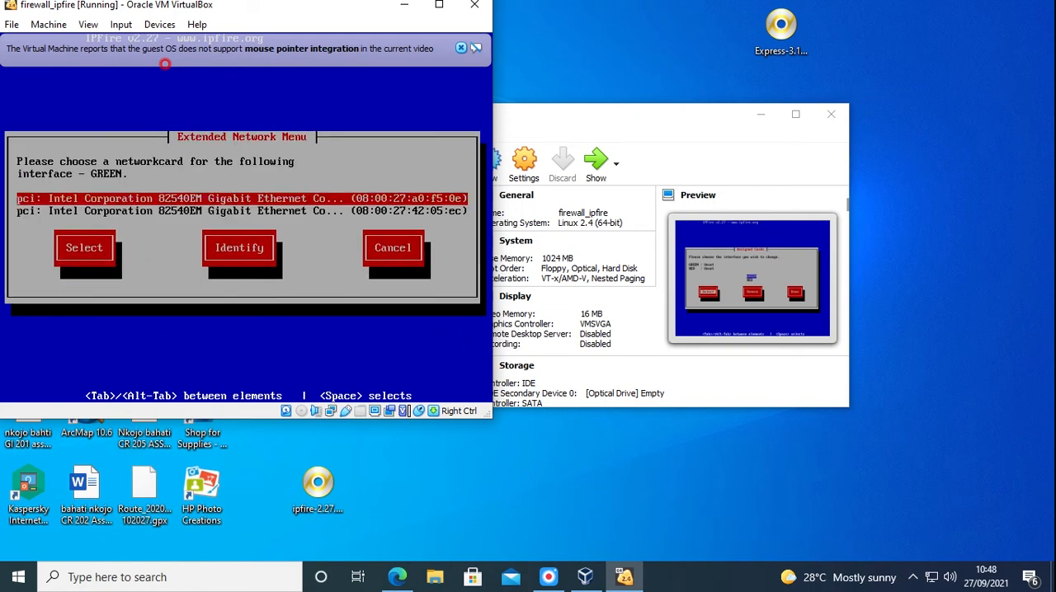
key(Return)
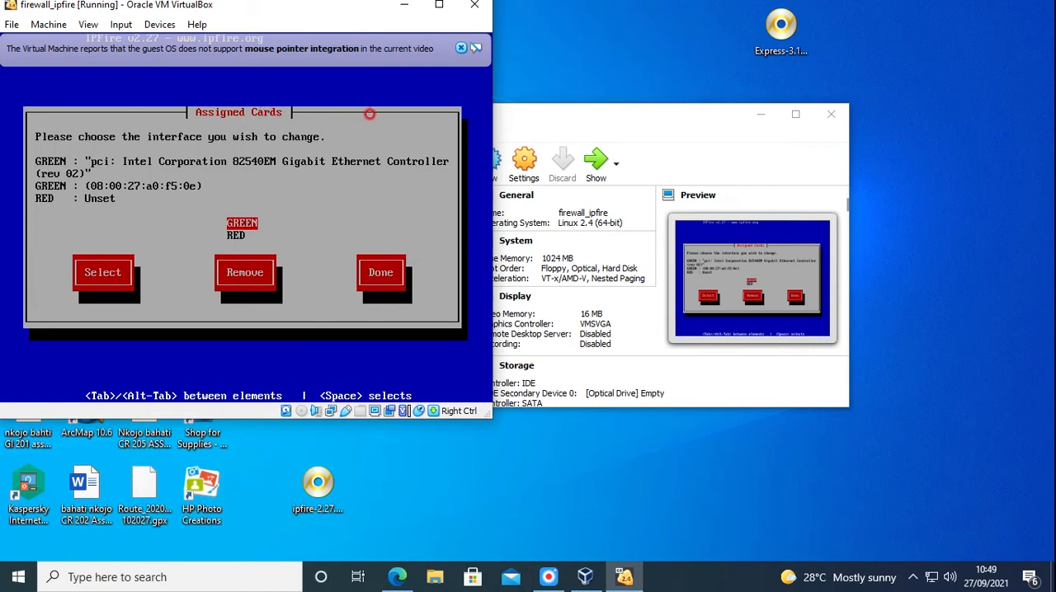
Assign the remaining Intel 82540EM card, 08:00:27:42:05:ec, to the RED interface and finish the card assignments
key(Down)
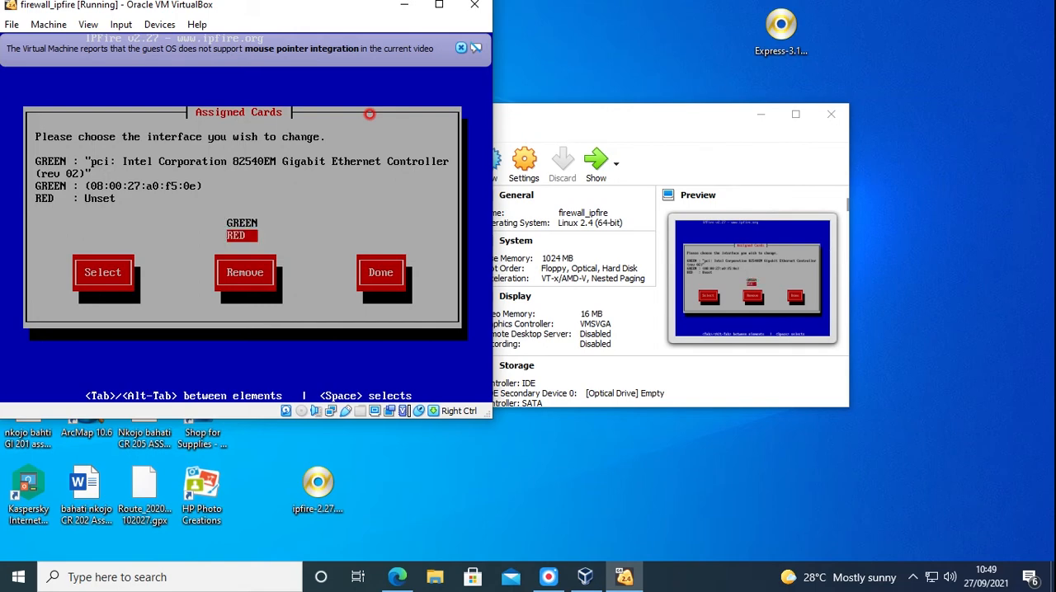
key(Return)
key(Return)
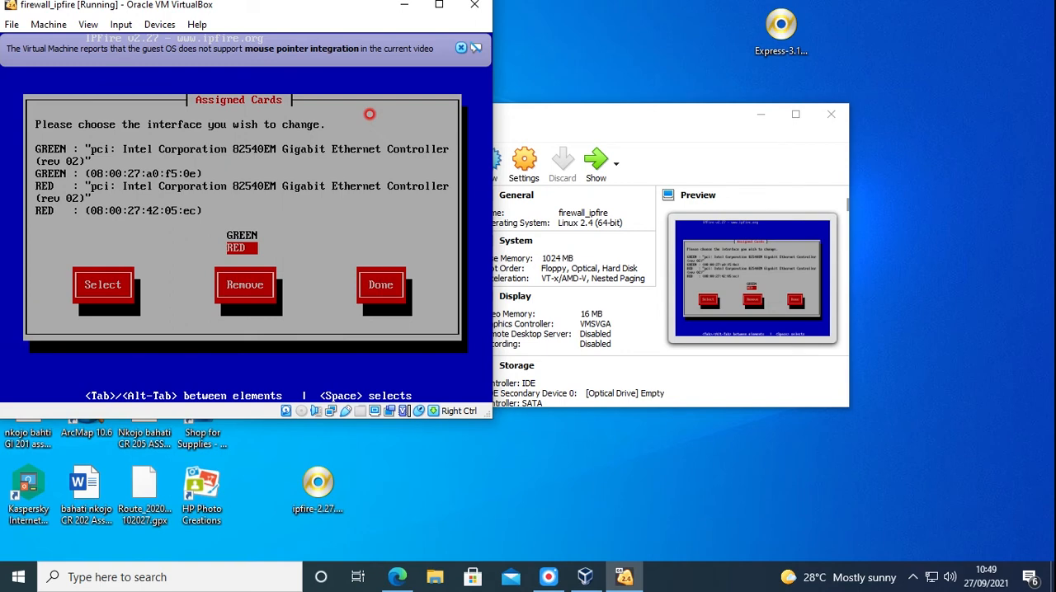
key(Tab)
key(Tab)
key(Tab)
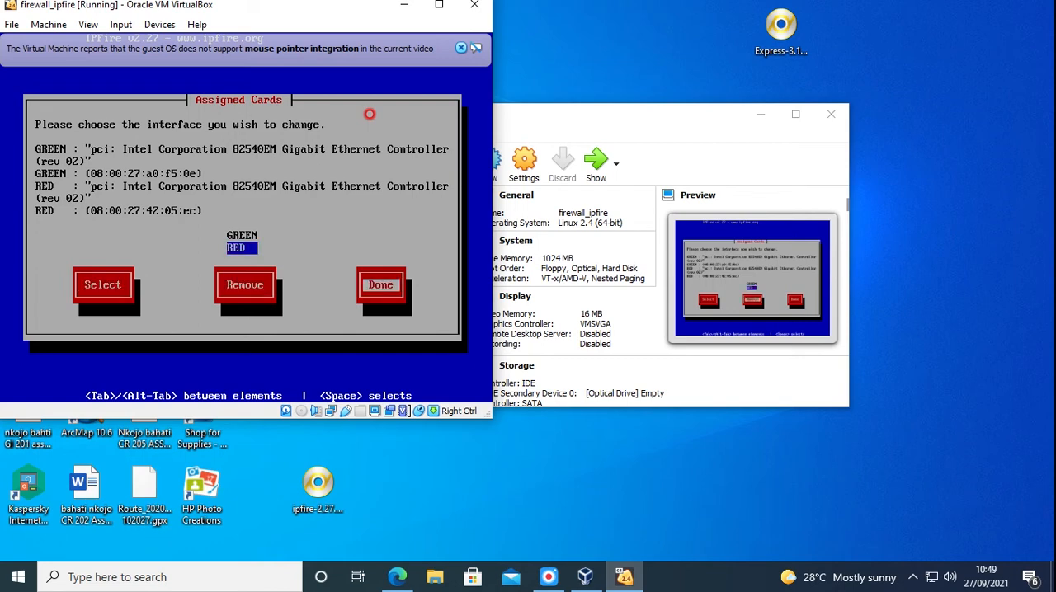
key(Return)
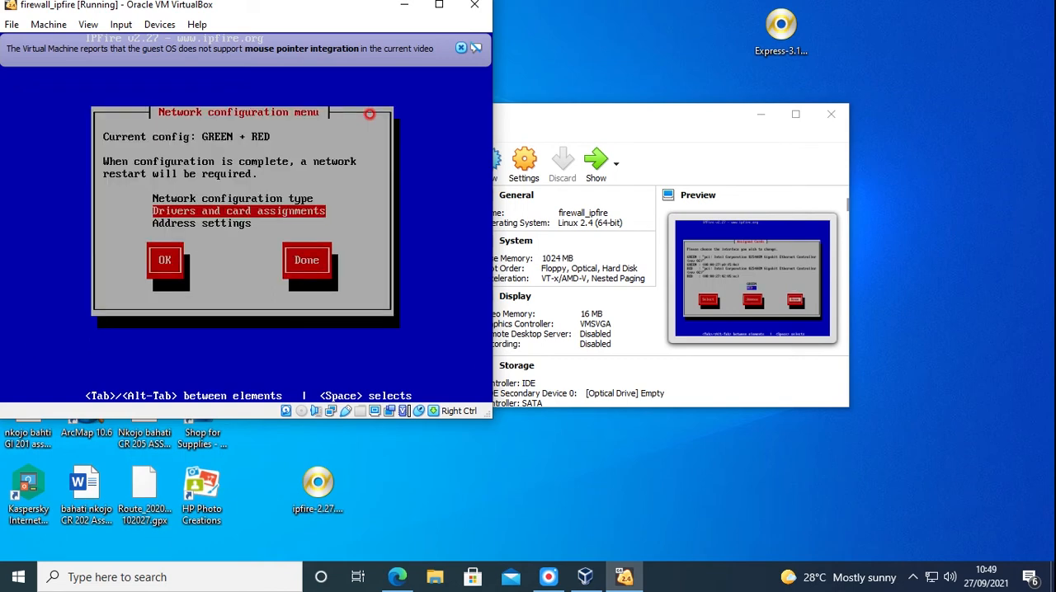
Set the GREEN interface's IP address to 192.168.2.4, keeping the network mask 255.255.255.0
key(Down)
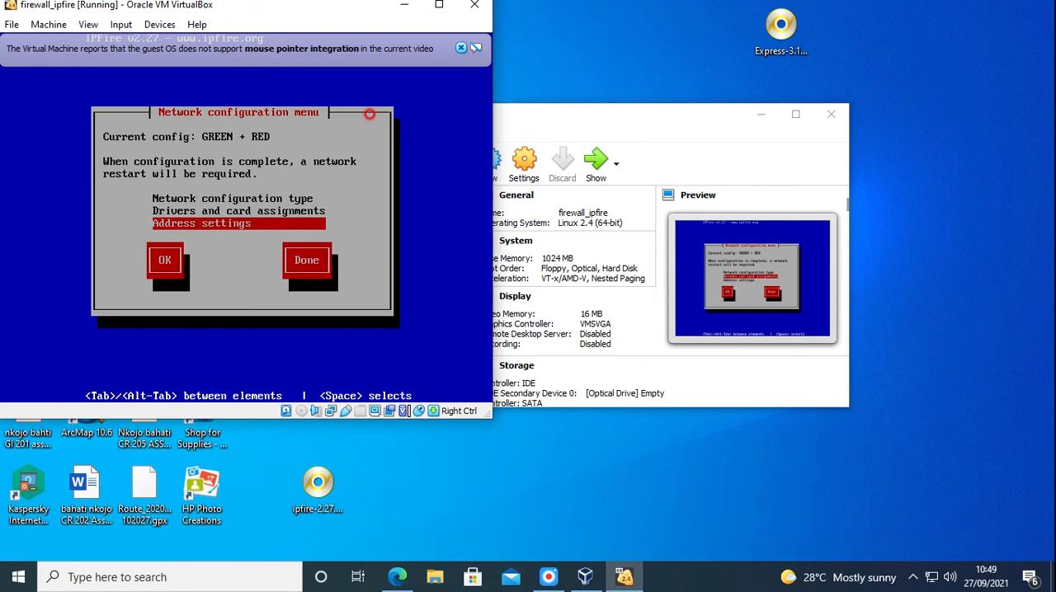
key(Return)
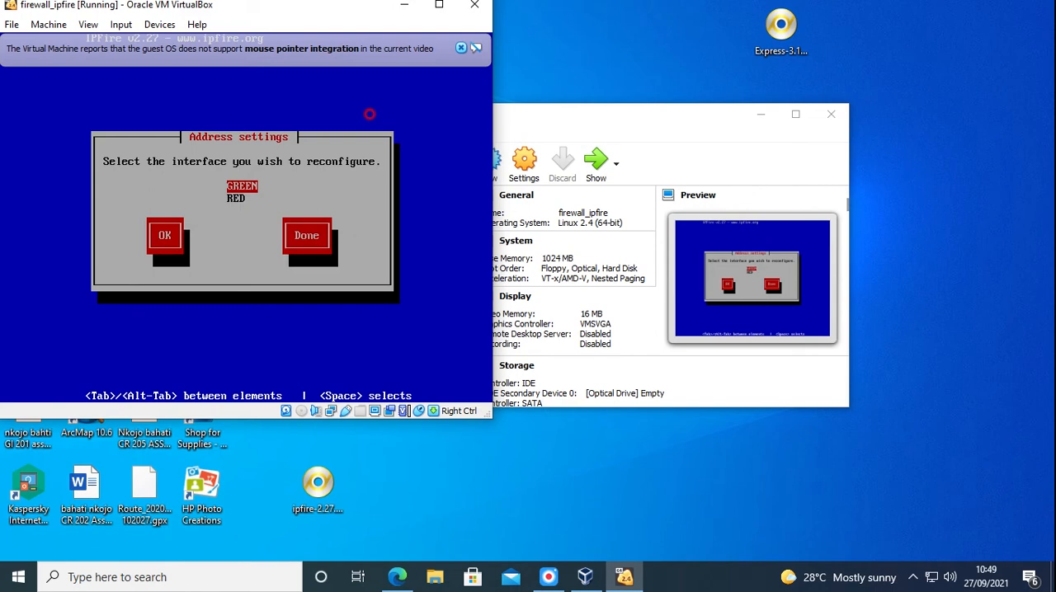
key(Return)
key(Return)
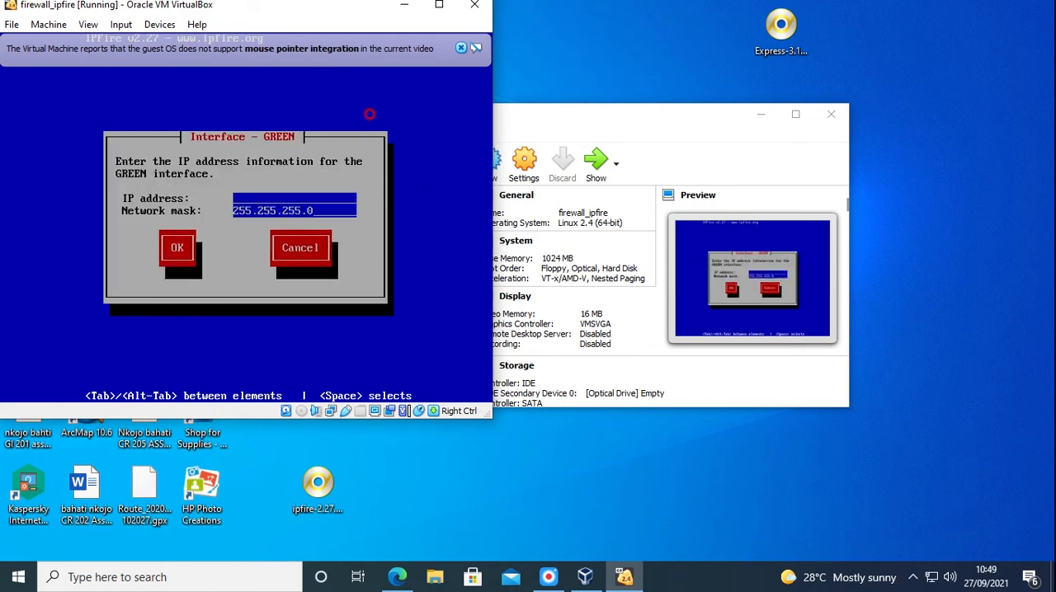
text(192.168.2.4)
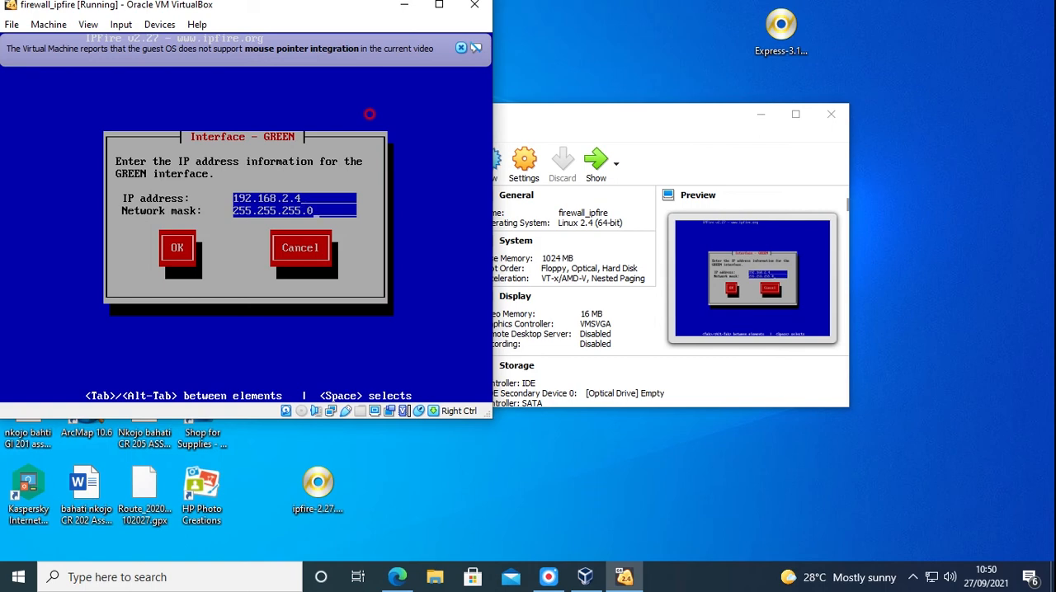
key(Tab)
key(Return)
Set the RED interface to get its address by DHCP, keeping ipfire as the DHCP hostname
key(Down)
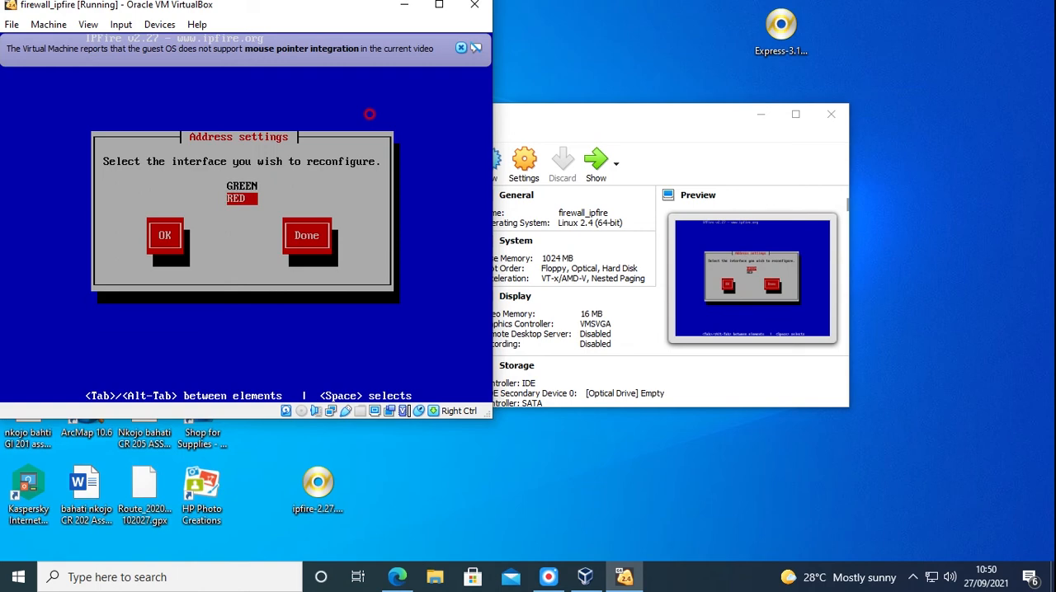
key(Return)
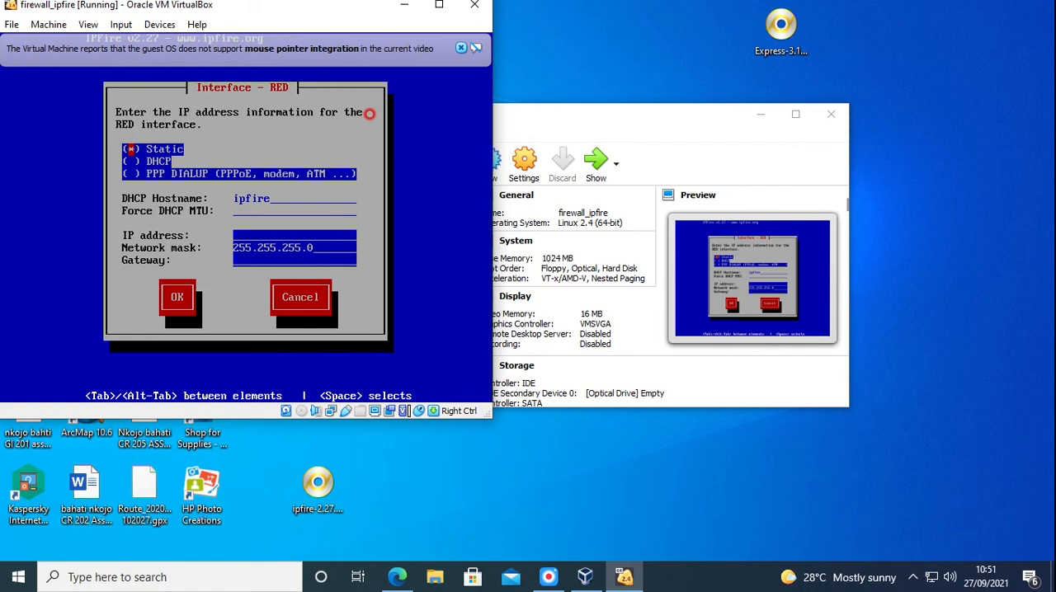
key(Down)
key(space)
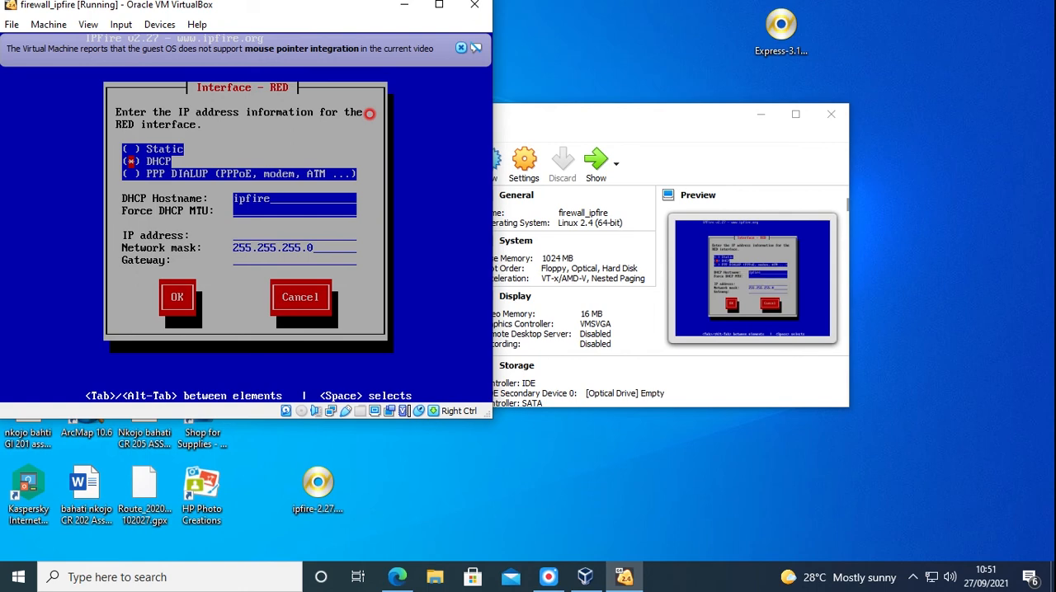
key(Tab)
key(Return)
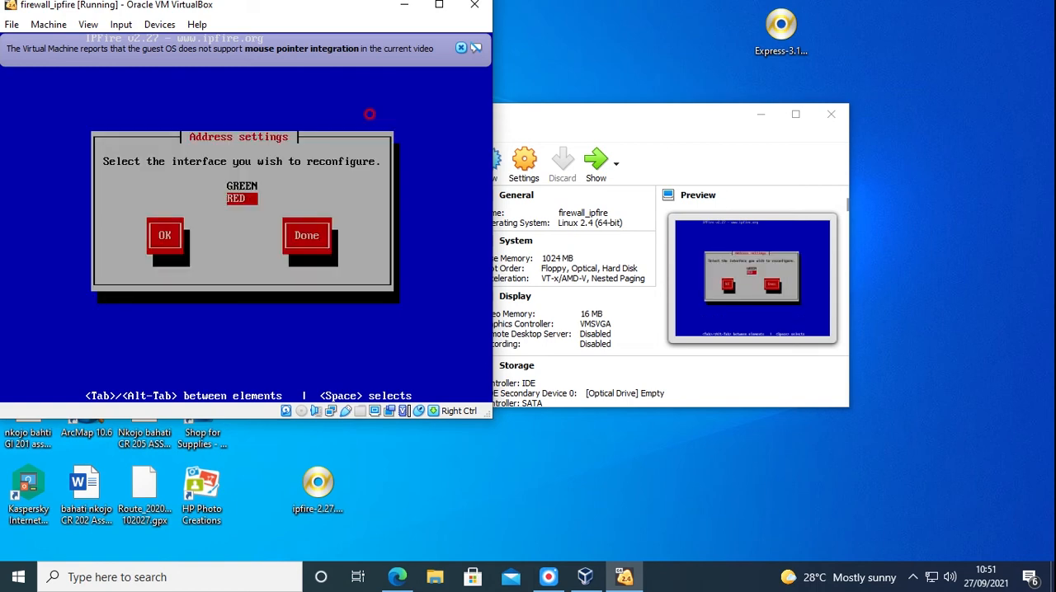
Finish the address settings and complete the network configuration
key(Tab)
key(Tab)
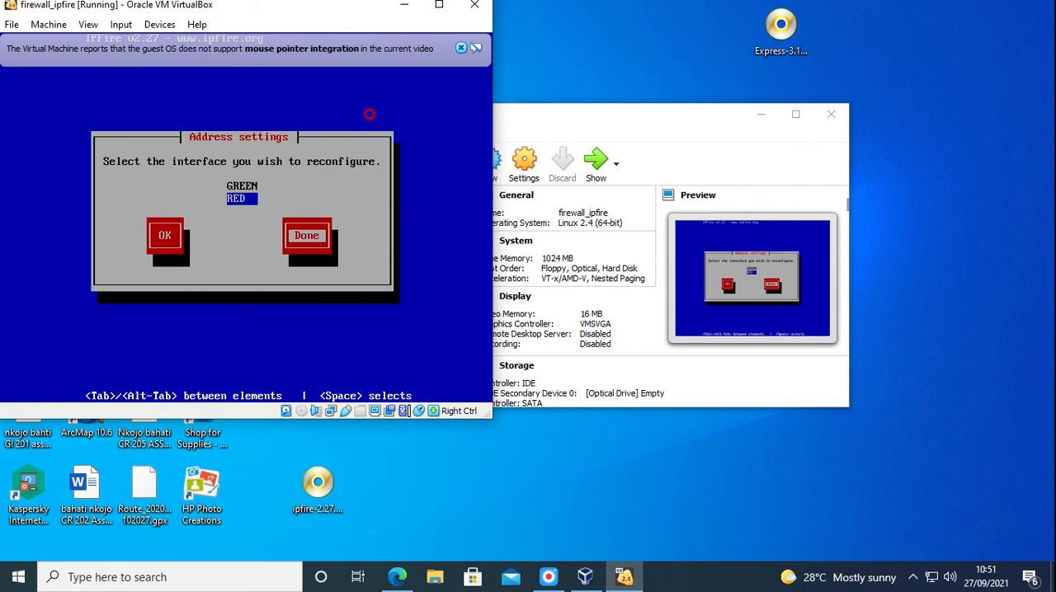
key(Return)
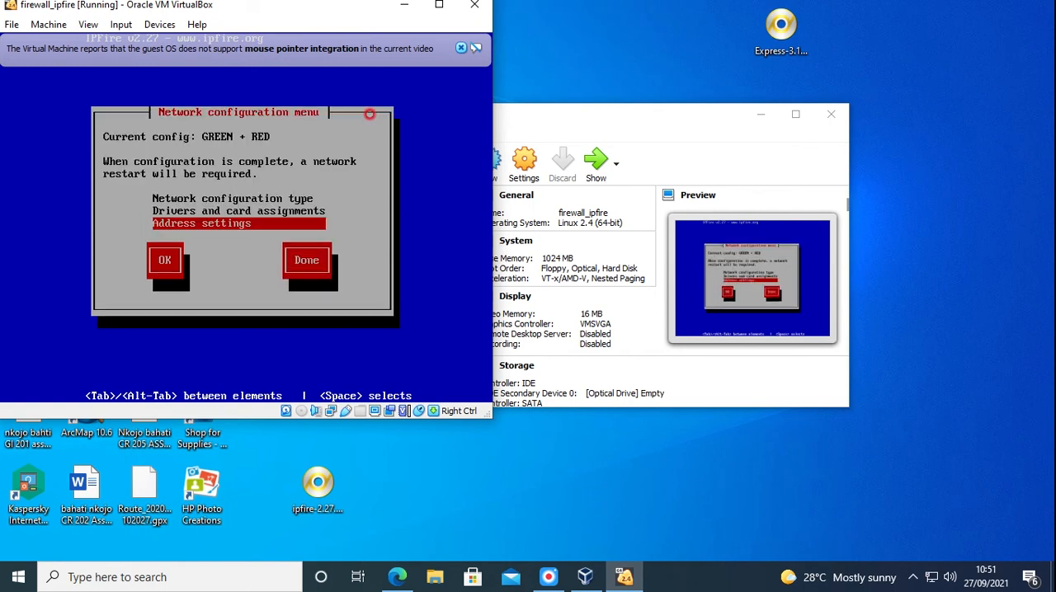
key(Tab)
key(Tab)
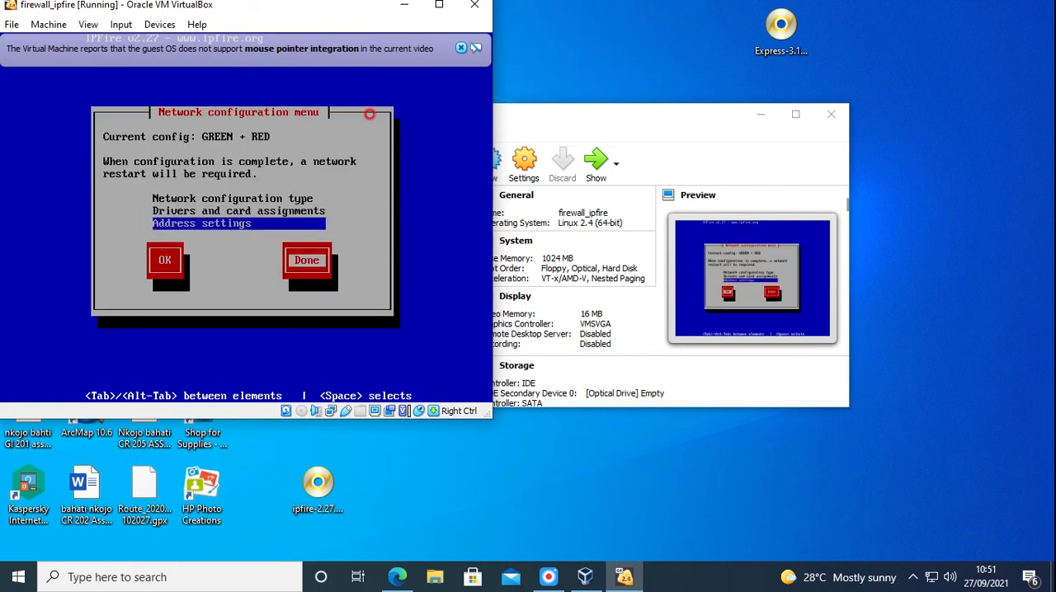
key(Return)
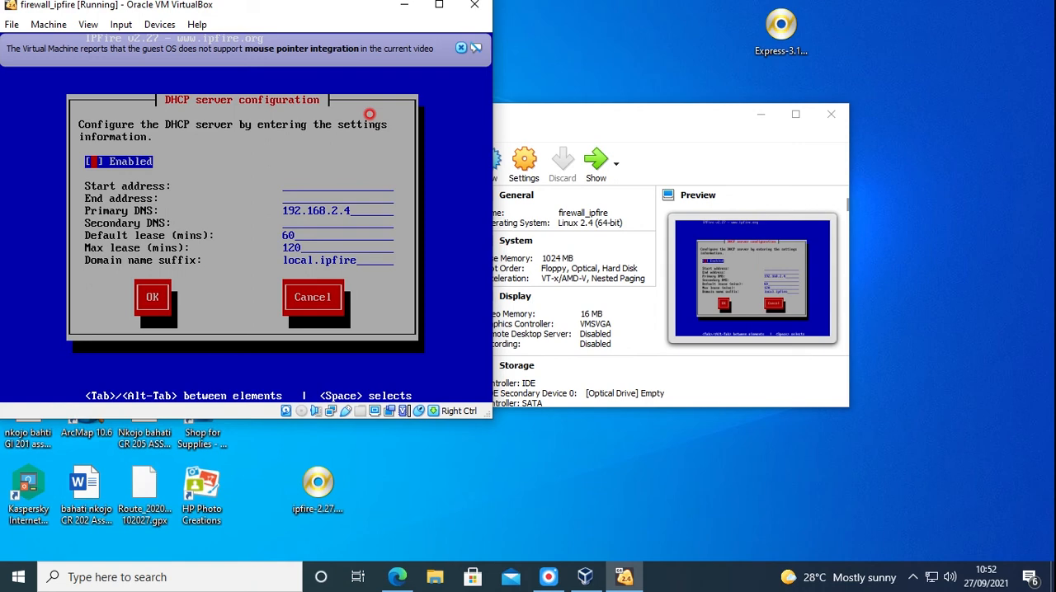
Accept the DHCP server configuration without enabling the server, and finish the IPFire setup
key(Tab)
key(Tab)
key(Tab)
key(Tab)
key(Tab)
key(Return)
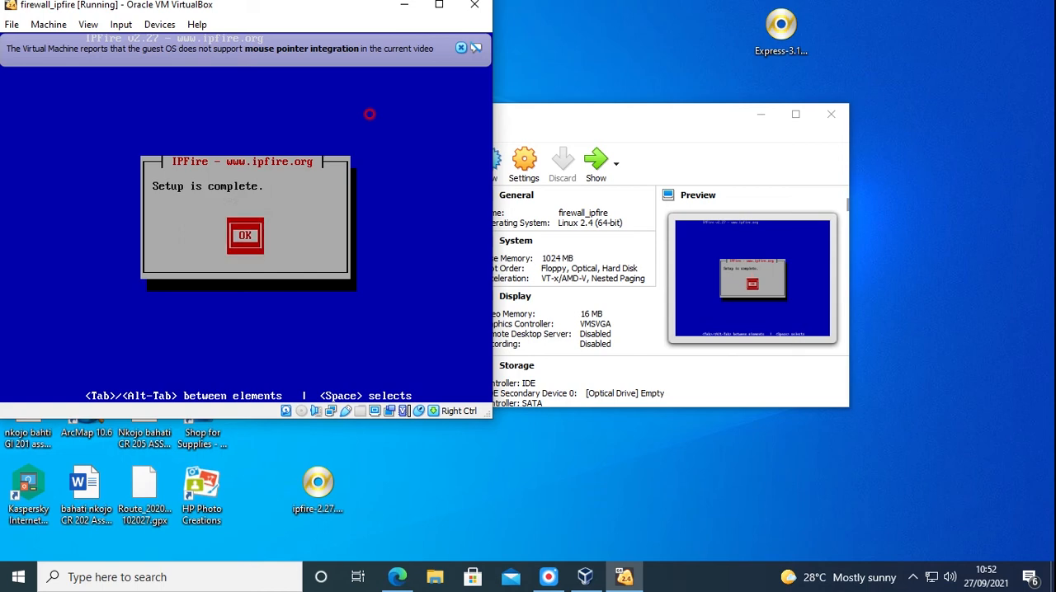
key(Return)
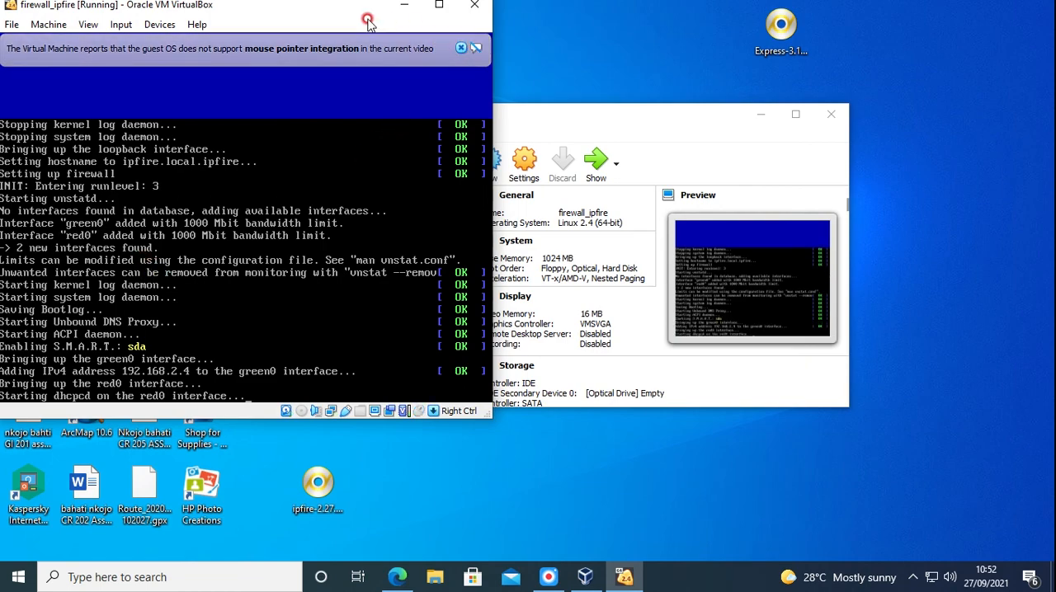
Move the virtual machine window towards the middle of the desktop and dismiss its mouse pointer integration notice
drag(323, 11, 605, 70)
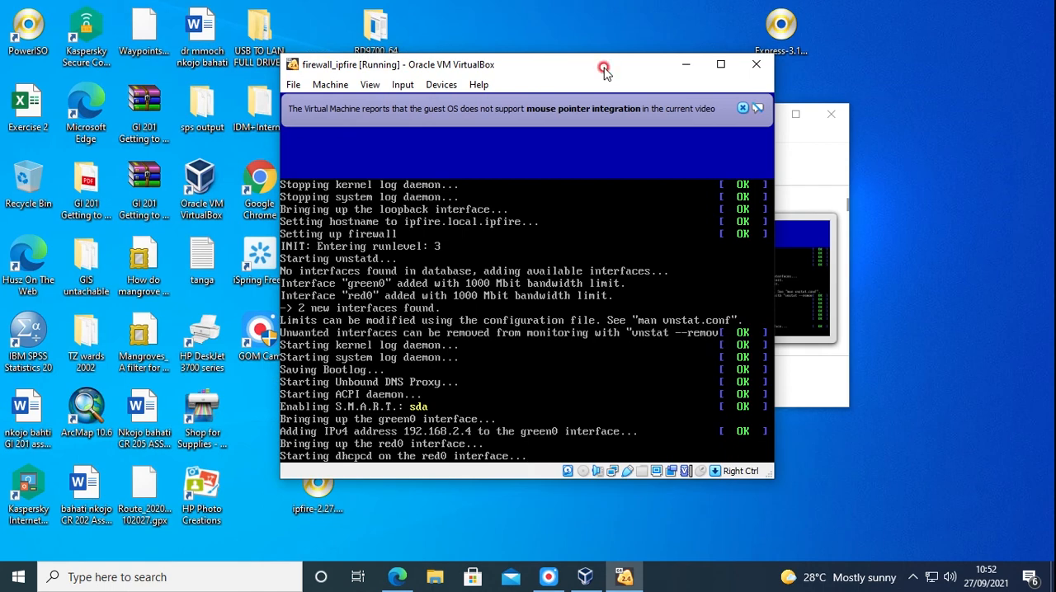
click(744, 108)
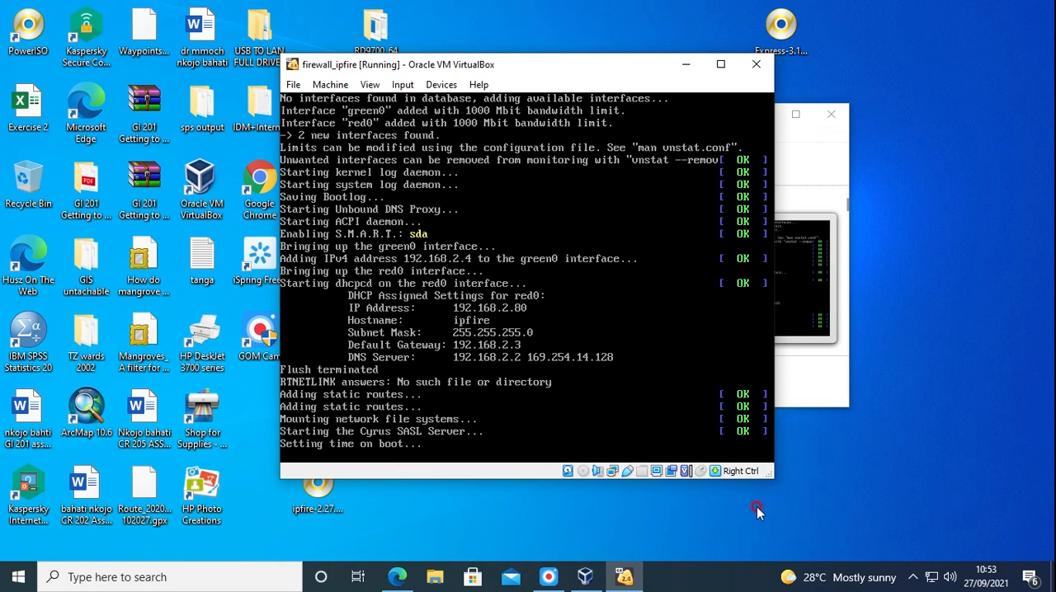
mouse_move(551, 576)
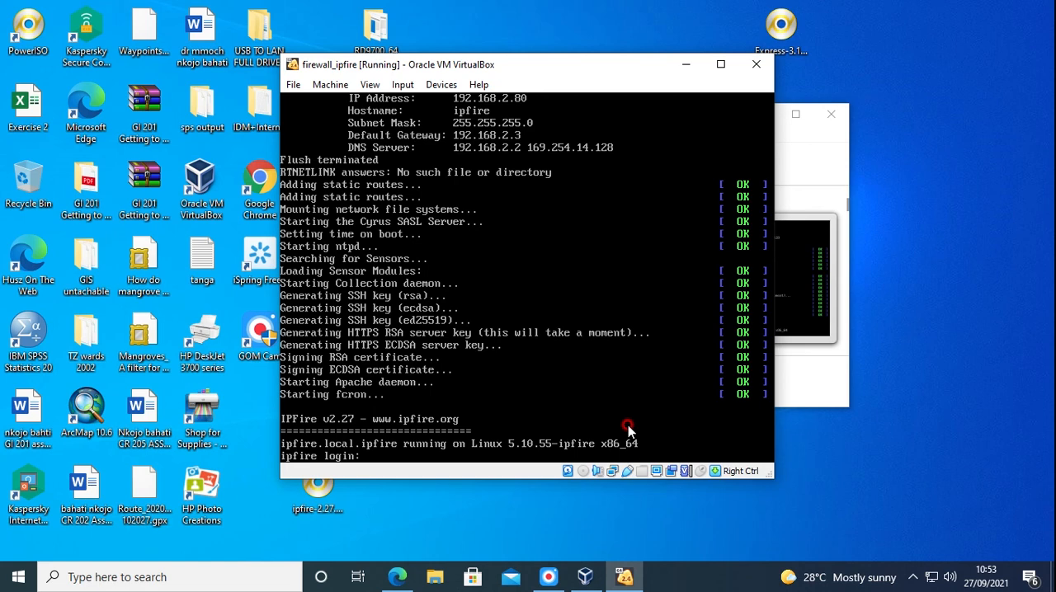
Log in to the IPFire console as root with the root password
text(t)
key(Return)
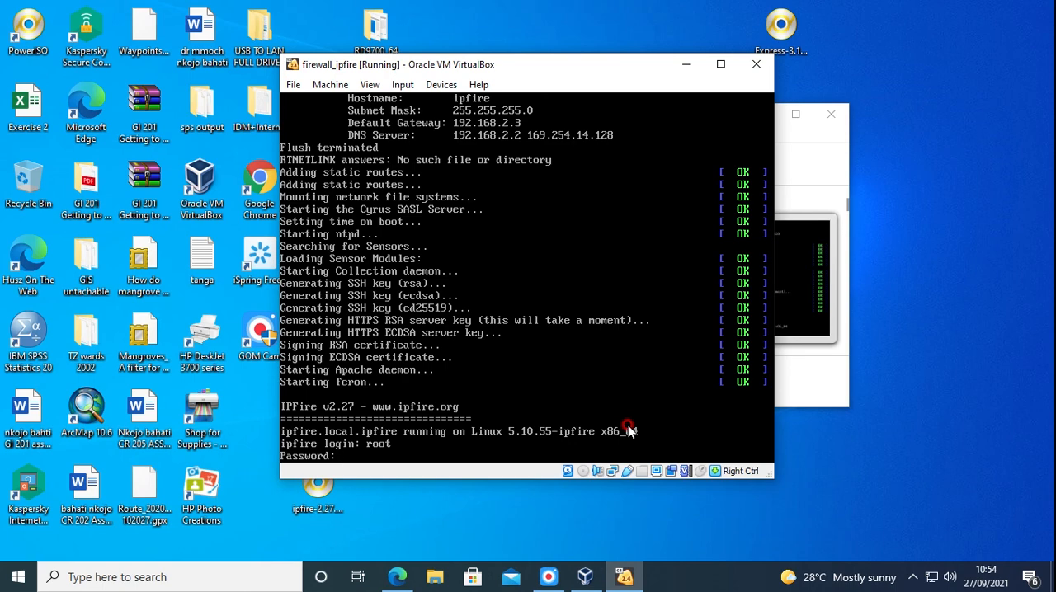
key(Return)
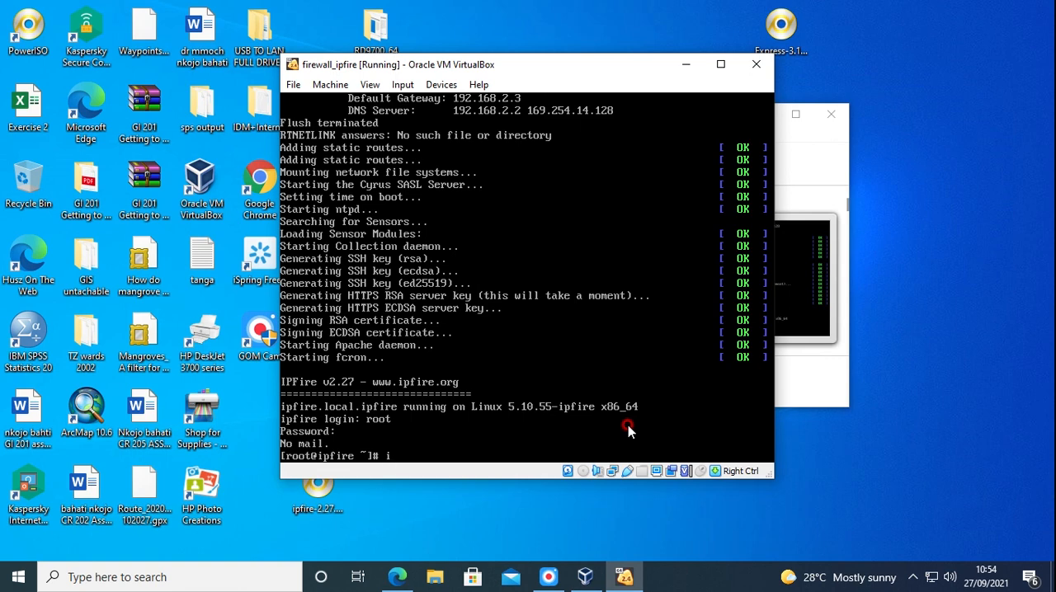
Run ifconfig to check the addresses of the green0 and red0 interfaces
text(config)
key(Return)
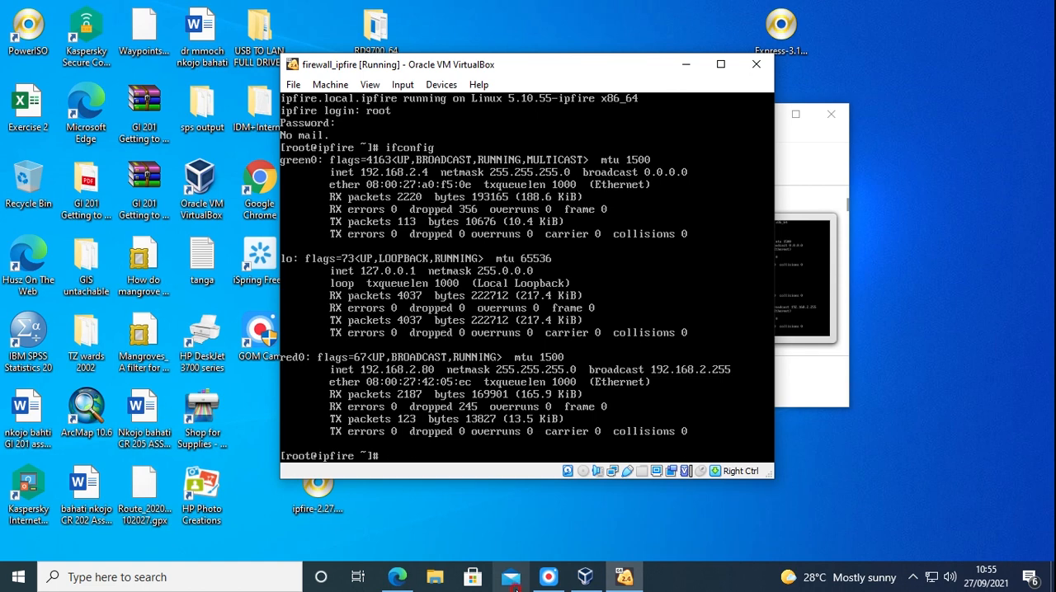
click(546, 582)
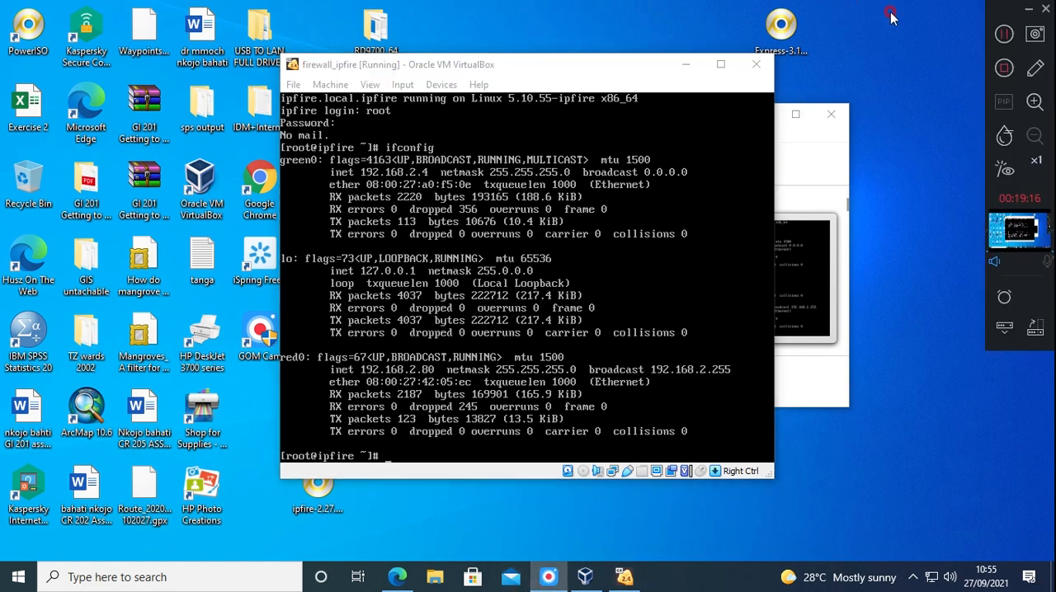
click(1028, 9)
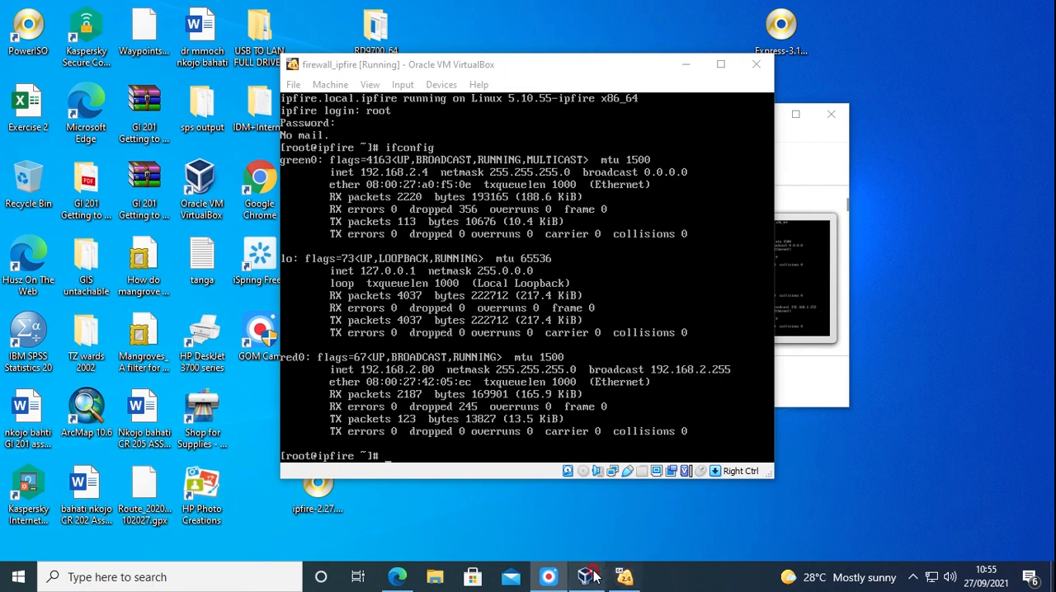
mouse_move(564, 583)
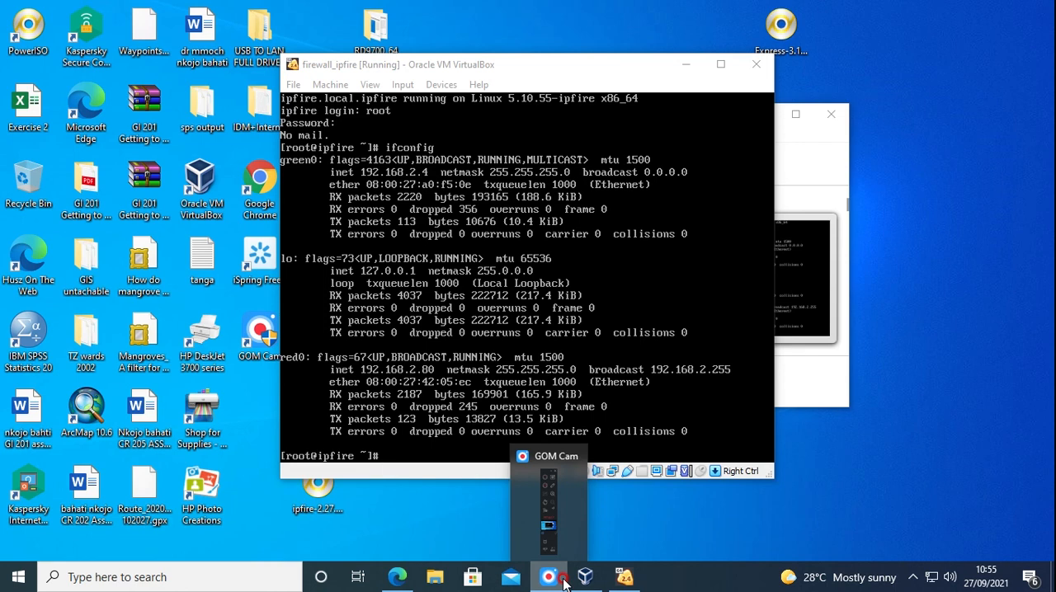
click(563, 583)
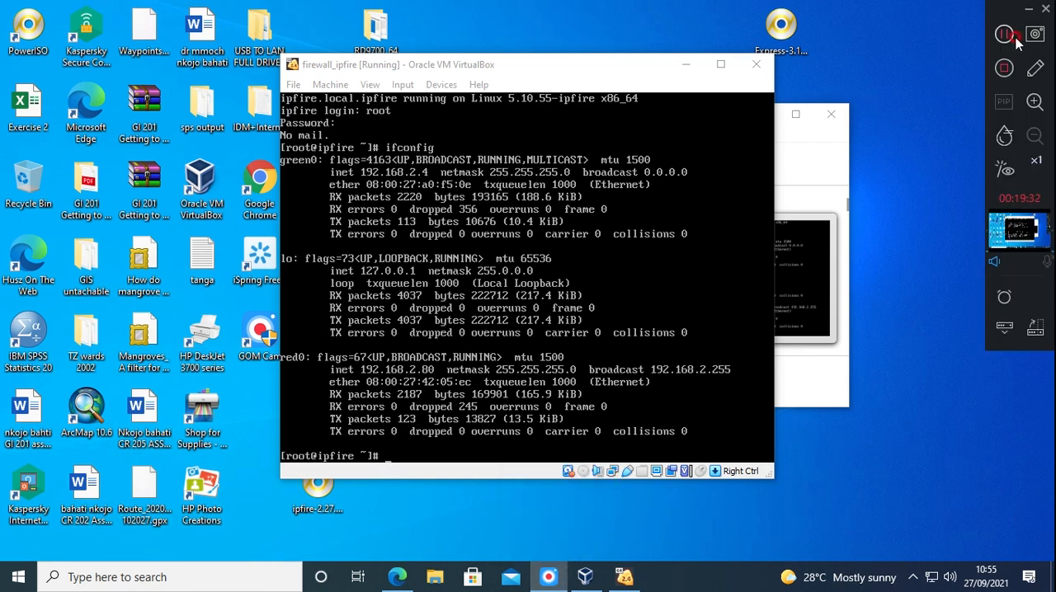